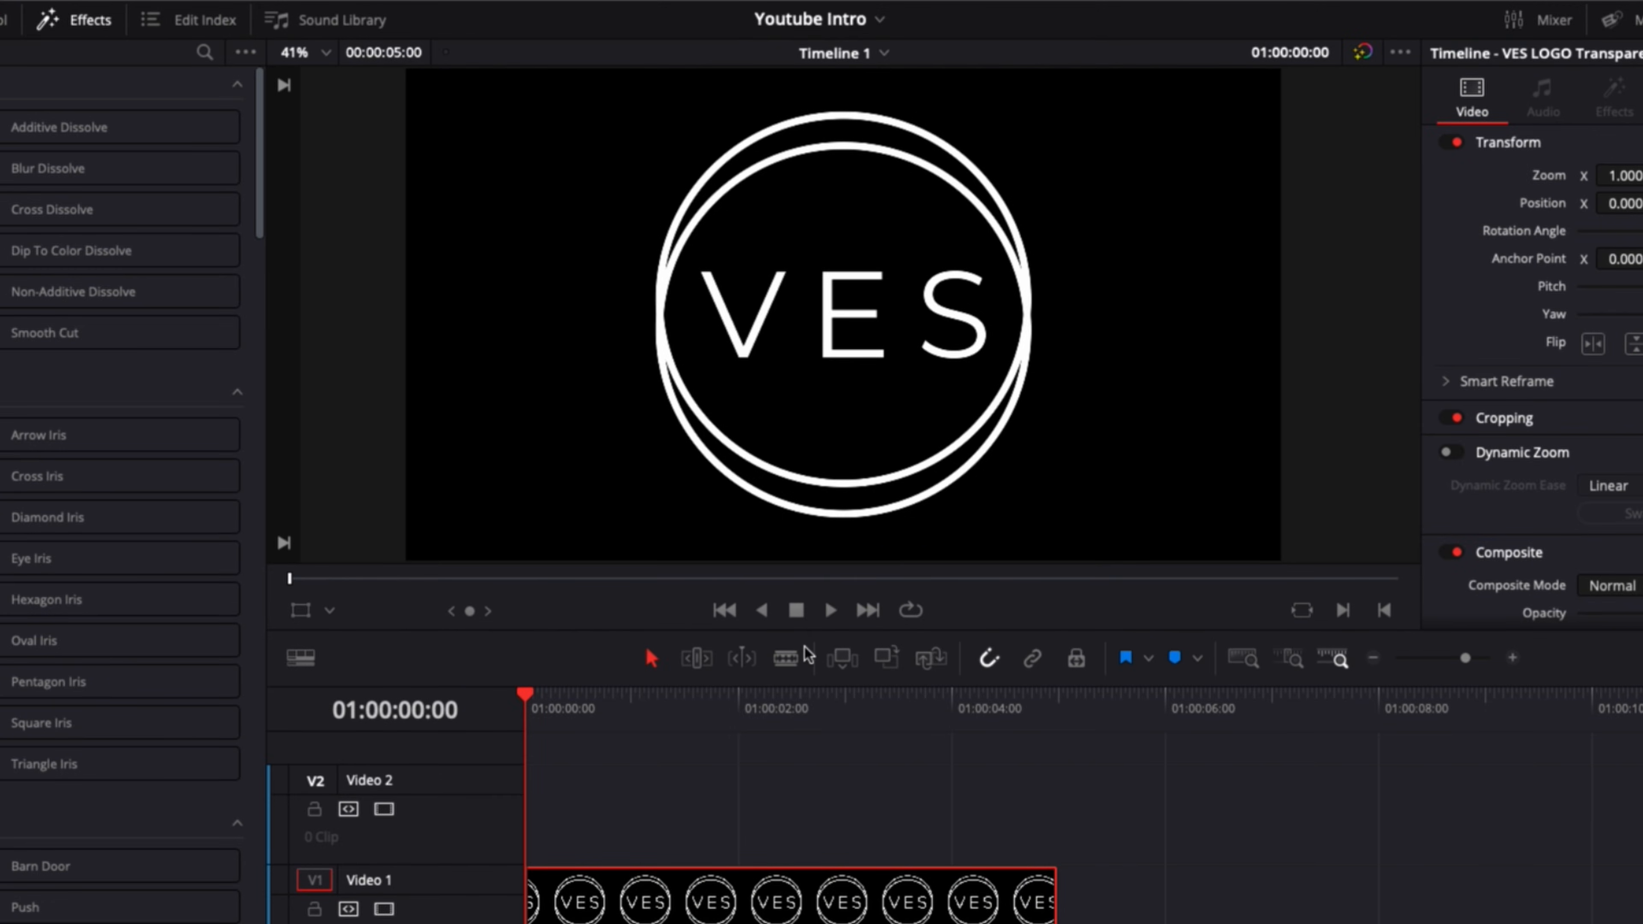
# Step: Scrub through the logo clip to 01:00:00:15 and reduce its zoom to 0.530
pyautogui.moveTo(568, 715); pyautogui.dragTo(590, 752)
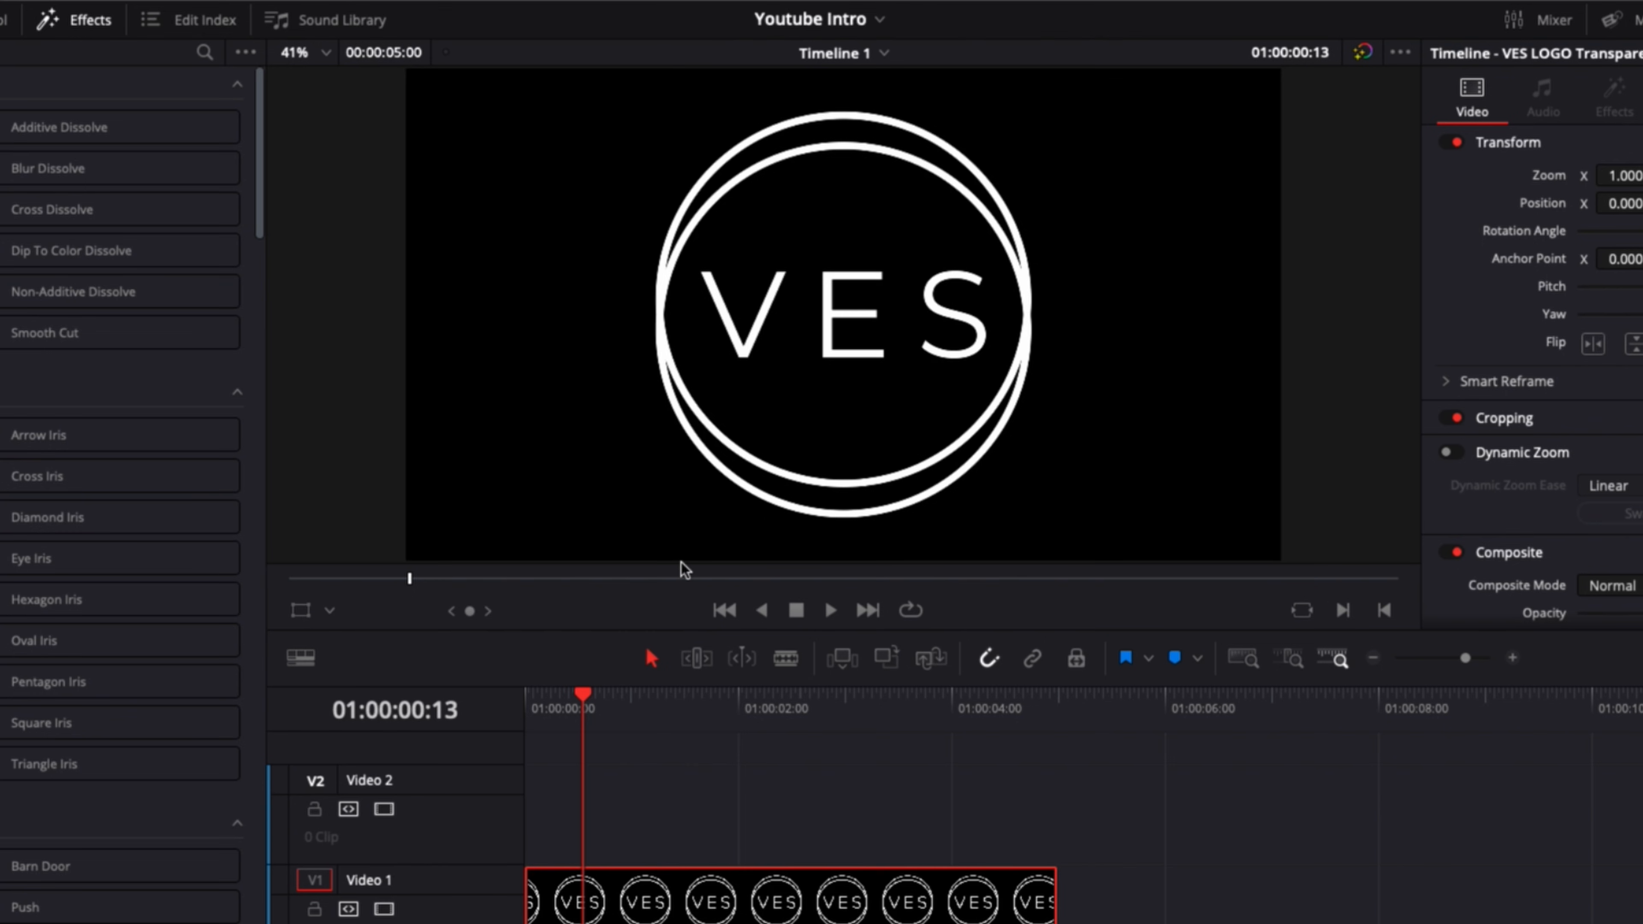
pyautogui.moveTo(636, 711); pyautogui.dragTo(980, 730)
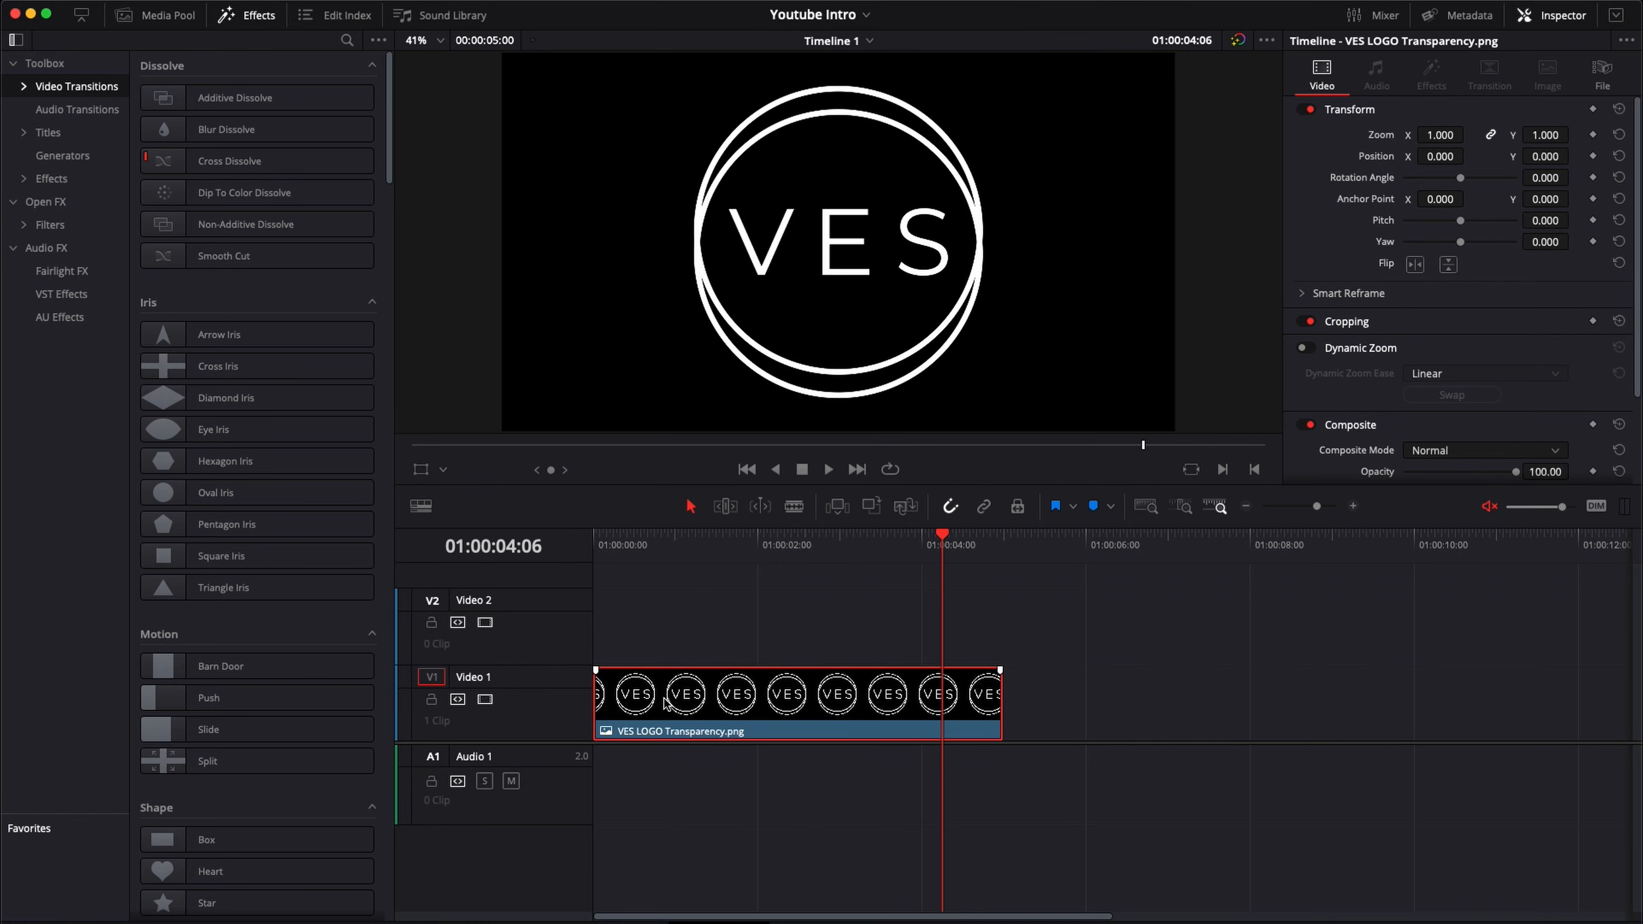
pyautogui.moveTo(666, 702)
pyautogui.mouseDown()
pyautogui.moveTo(732, 703)
pyautogui.moveTo(668, 703)
pyautogui.mouseUp()
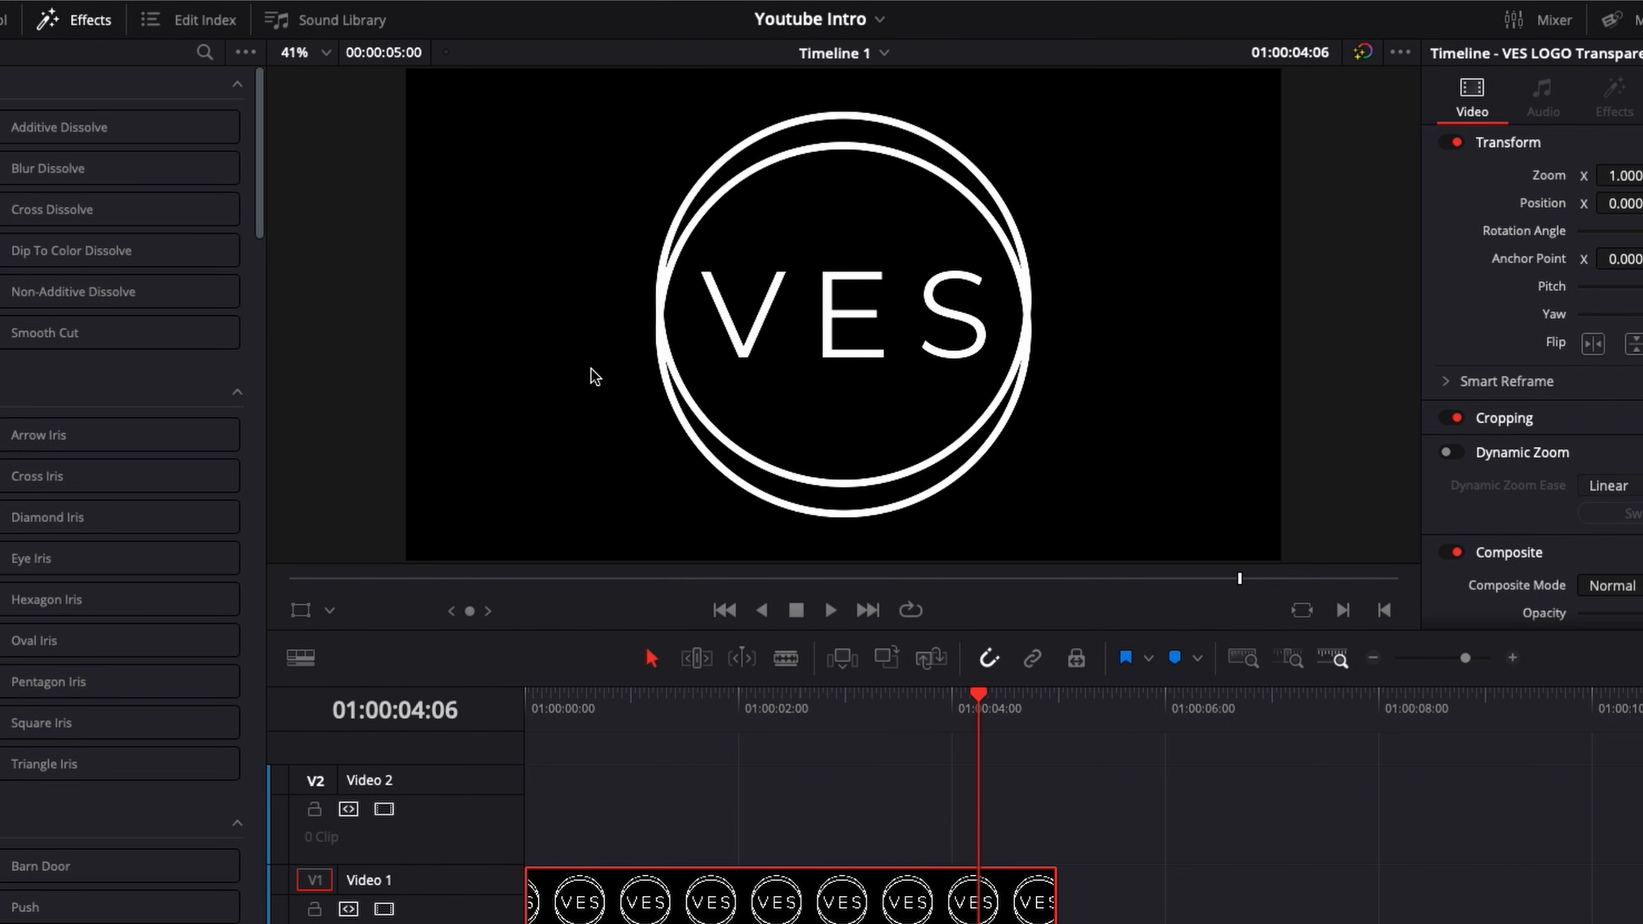
pyautogui.moveTo(748, 698); pyautogui.dragTo(802, 667)
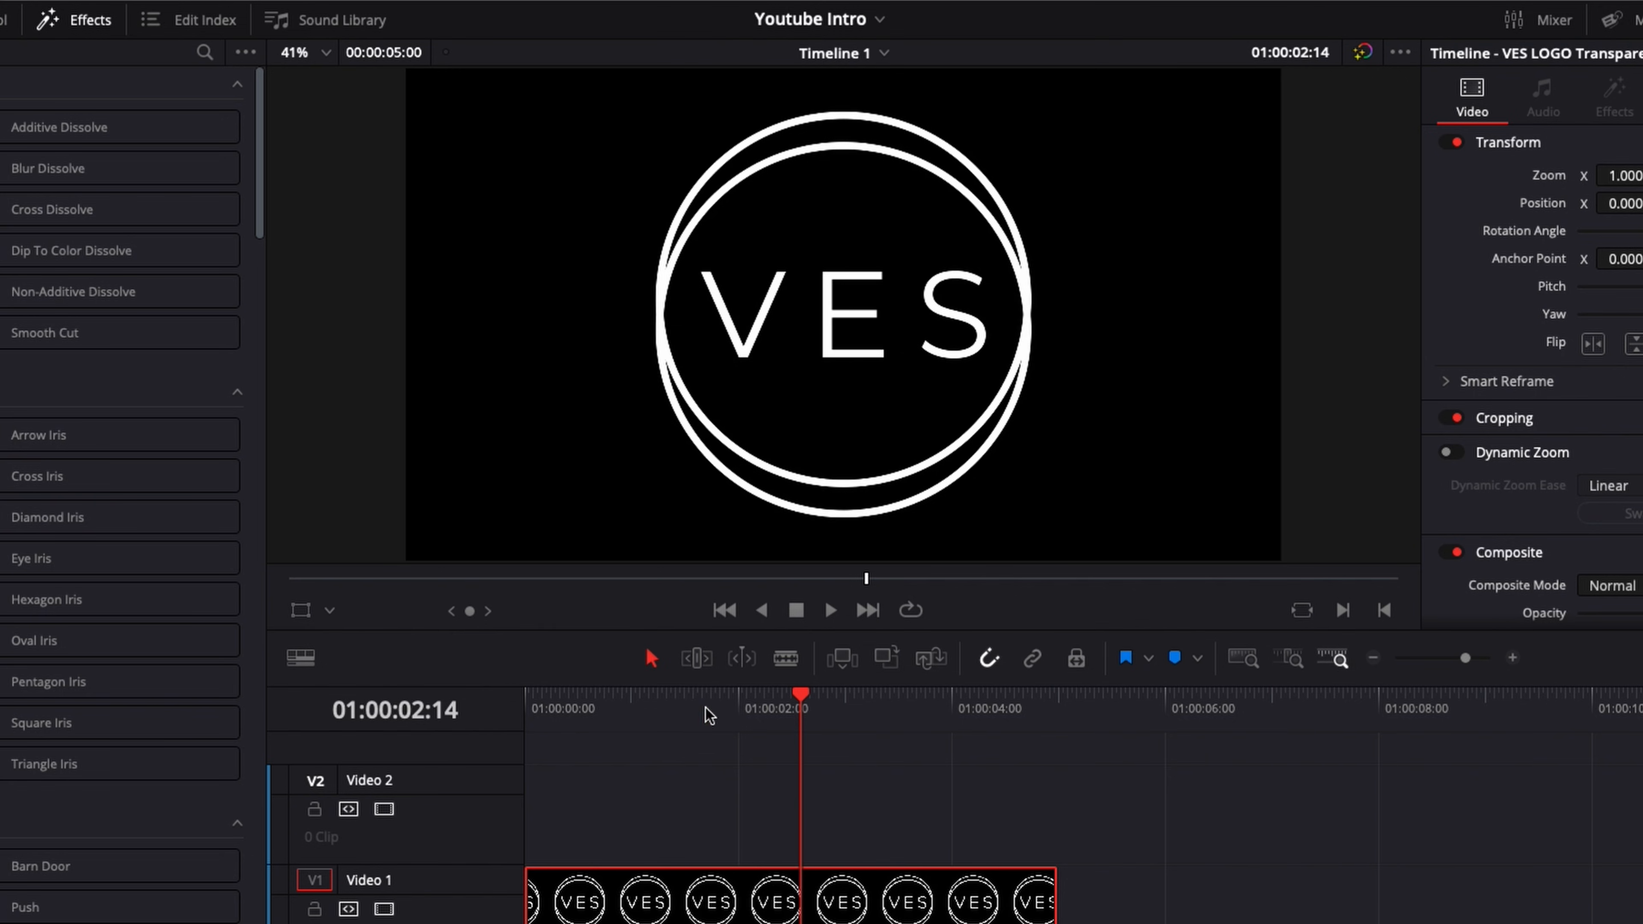
pyautogui.moveTo(708, 712); pyautogui.dragTo(596, 708)
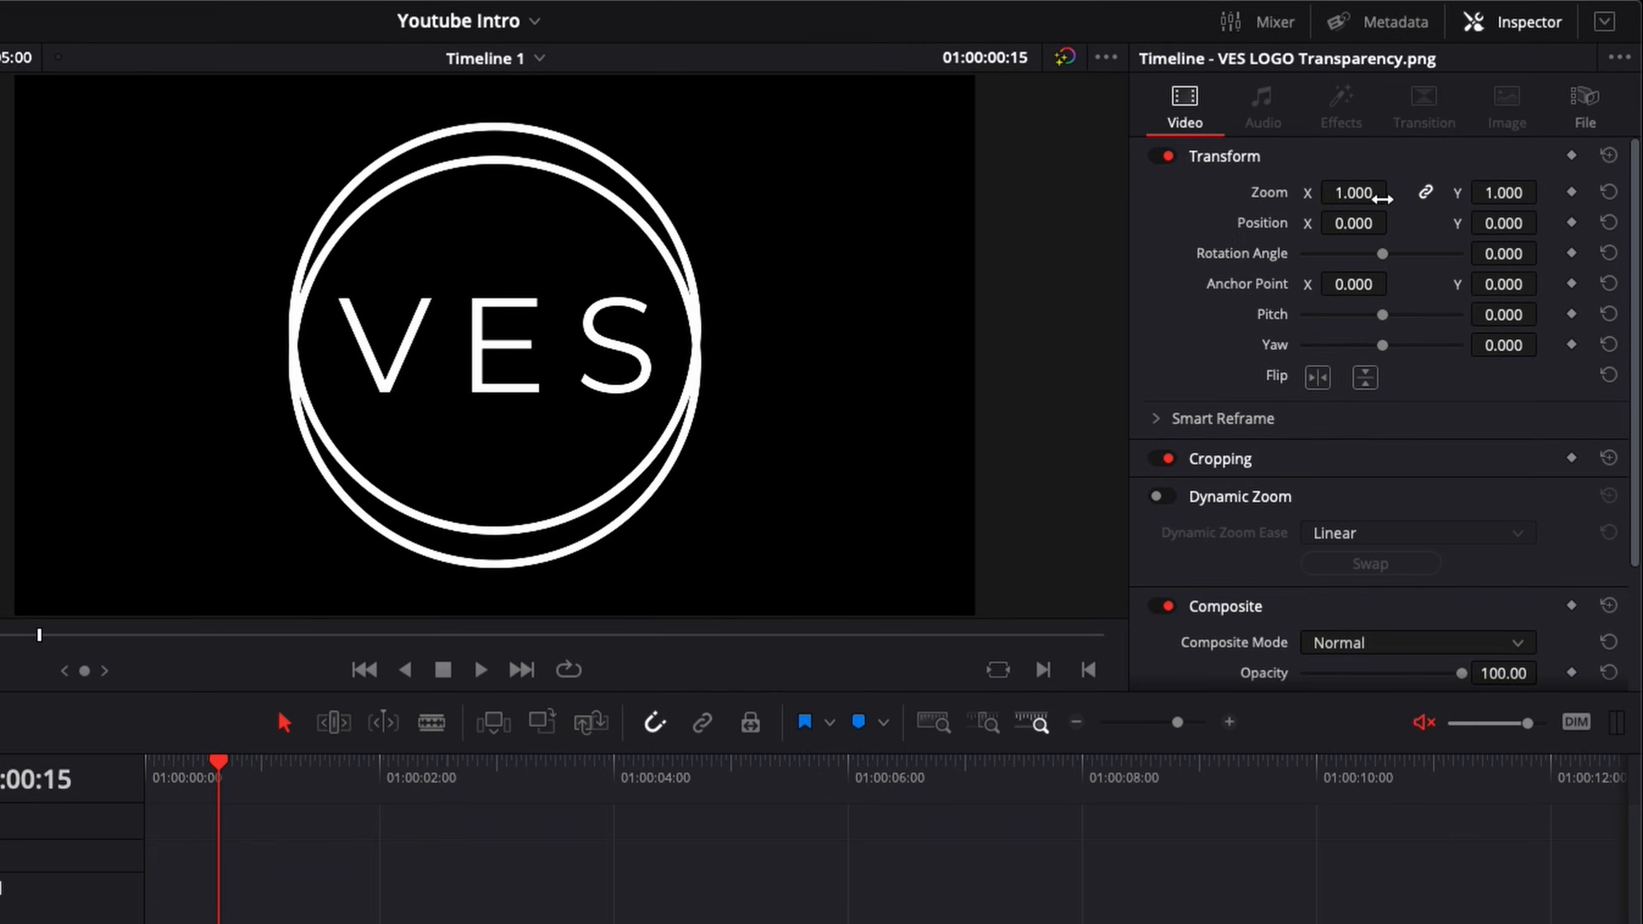
pyautogui.moveTo(1370, 196); pyautogui.dragTo(1336, 196)
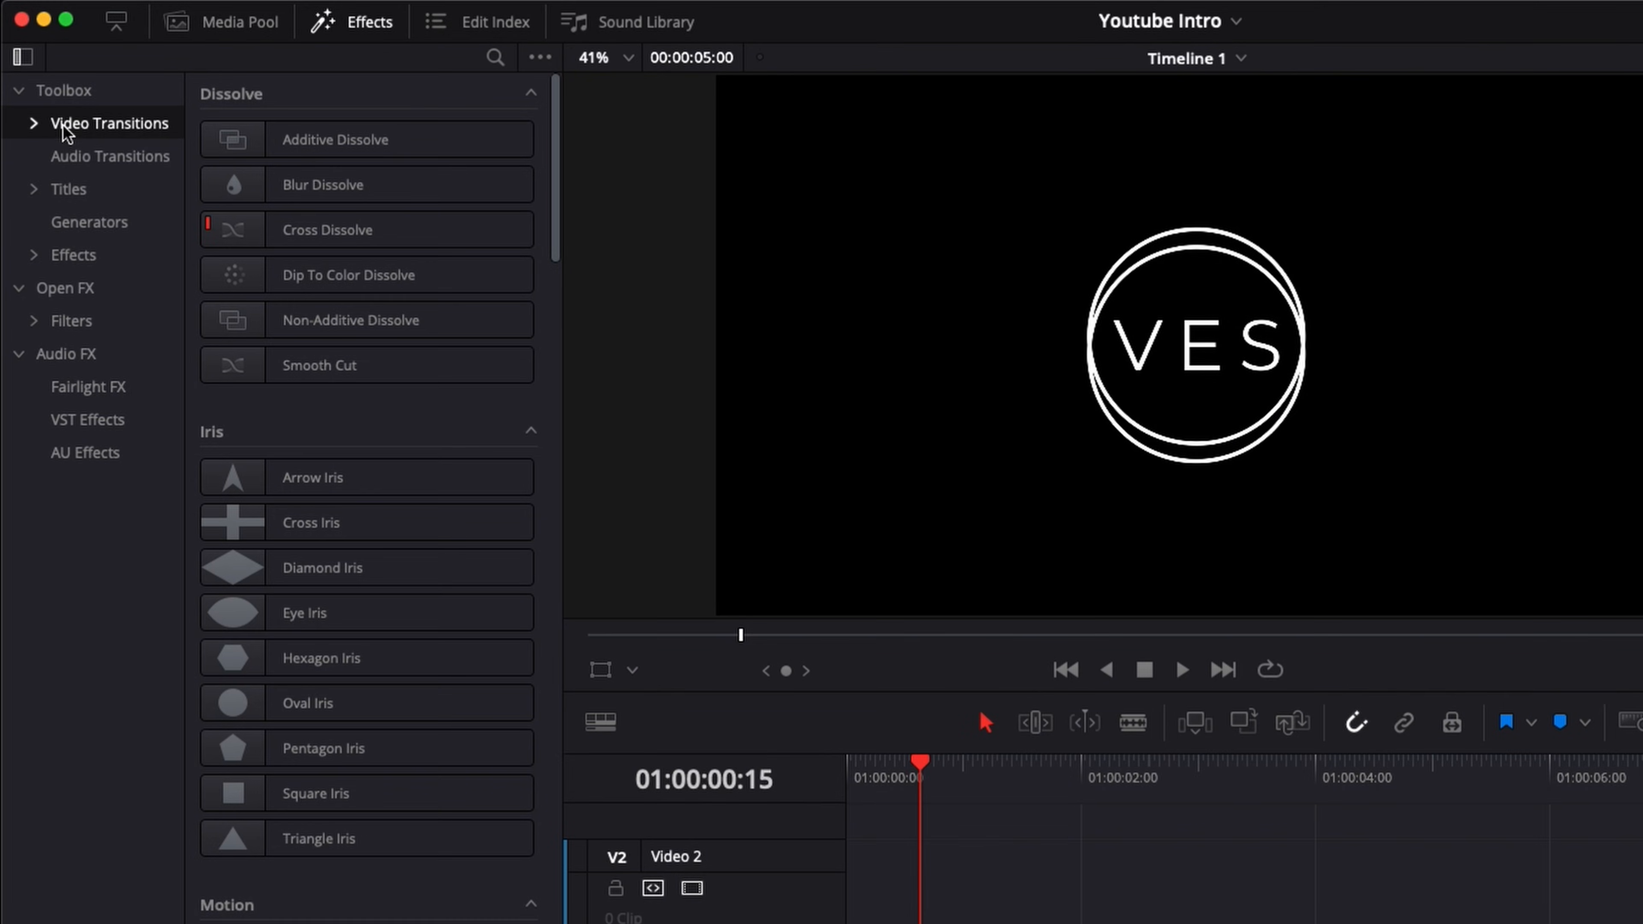
# Step: Add the Warp video transition to the start of the logo clip and play it back from the timeline start
pyautogui.scroll(-5, 336, 485)
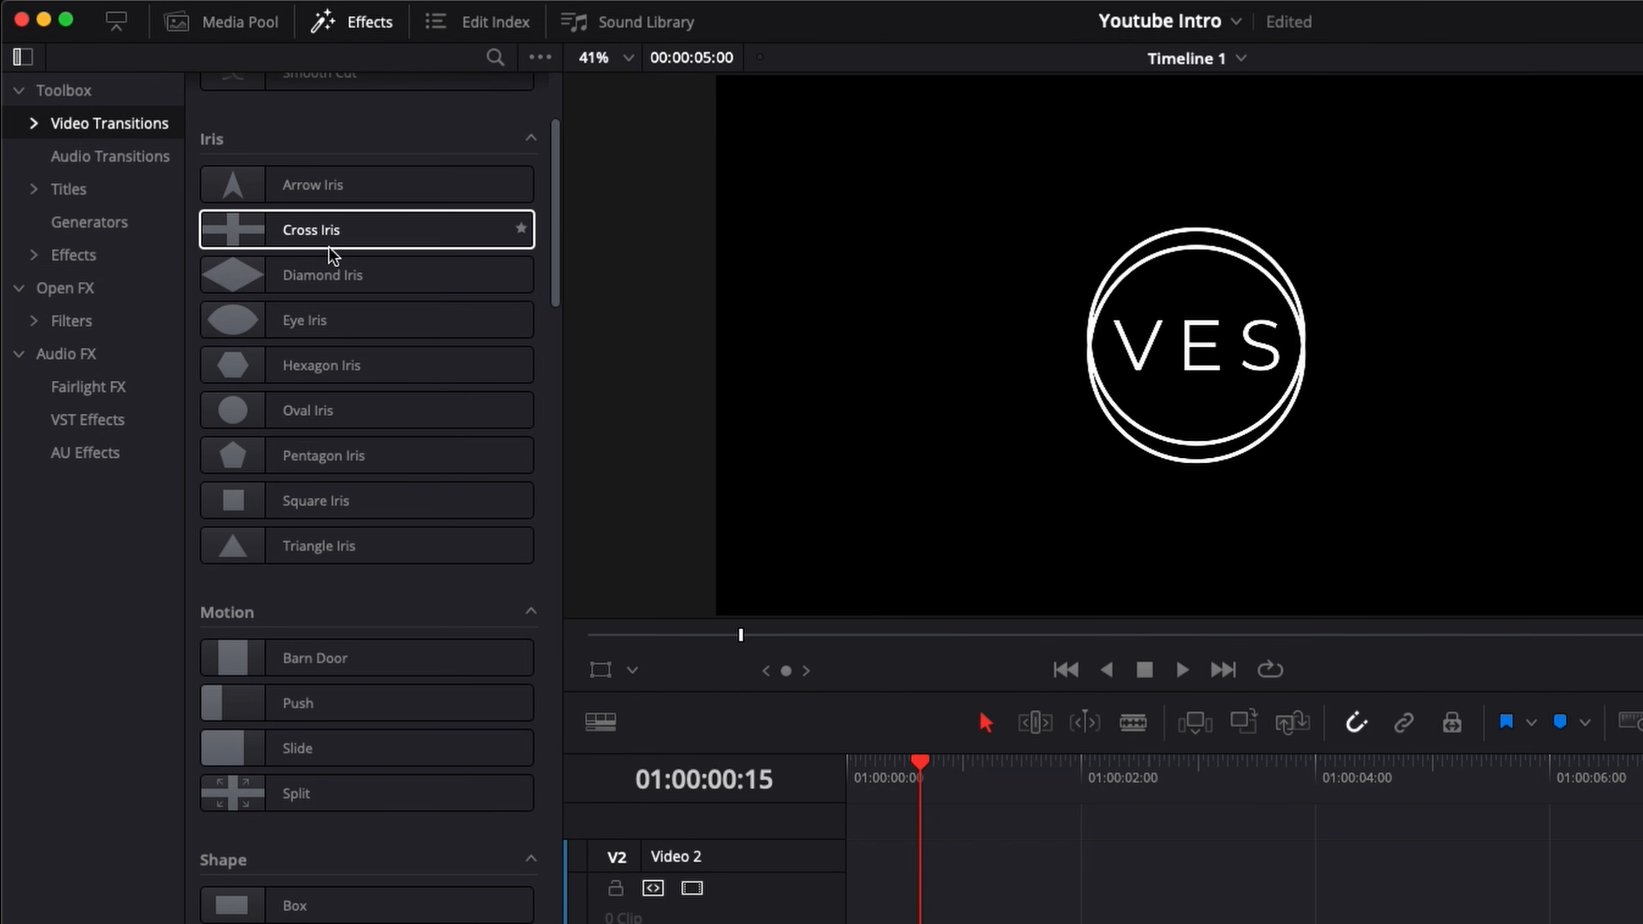
pyautogui.scroll(-10, 329, 246)
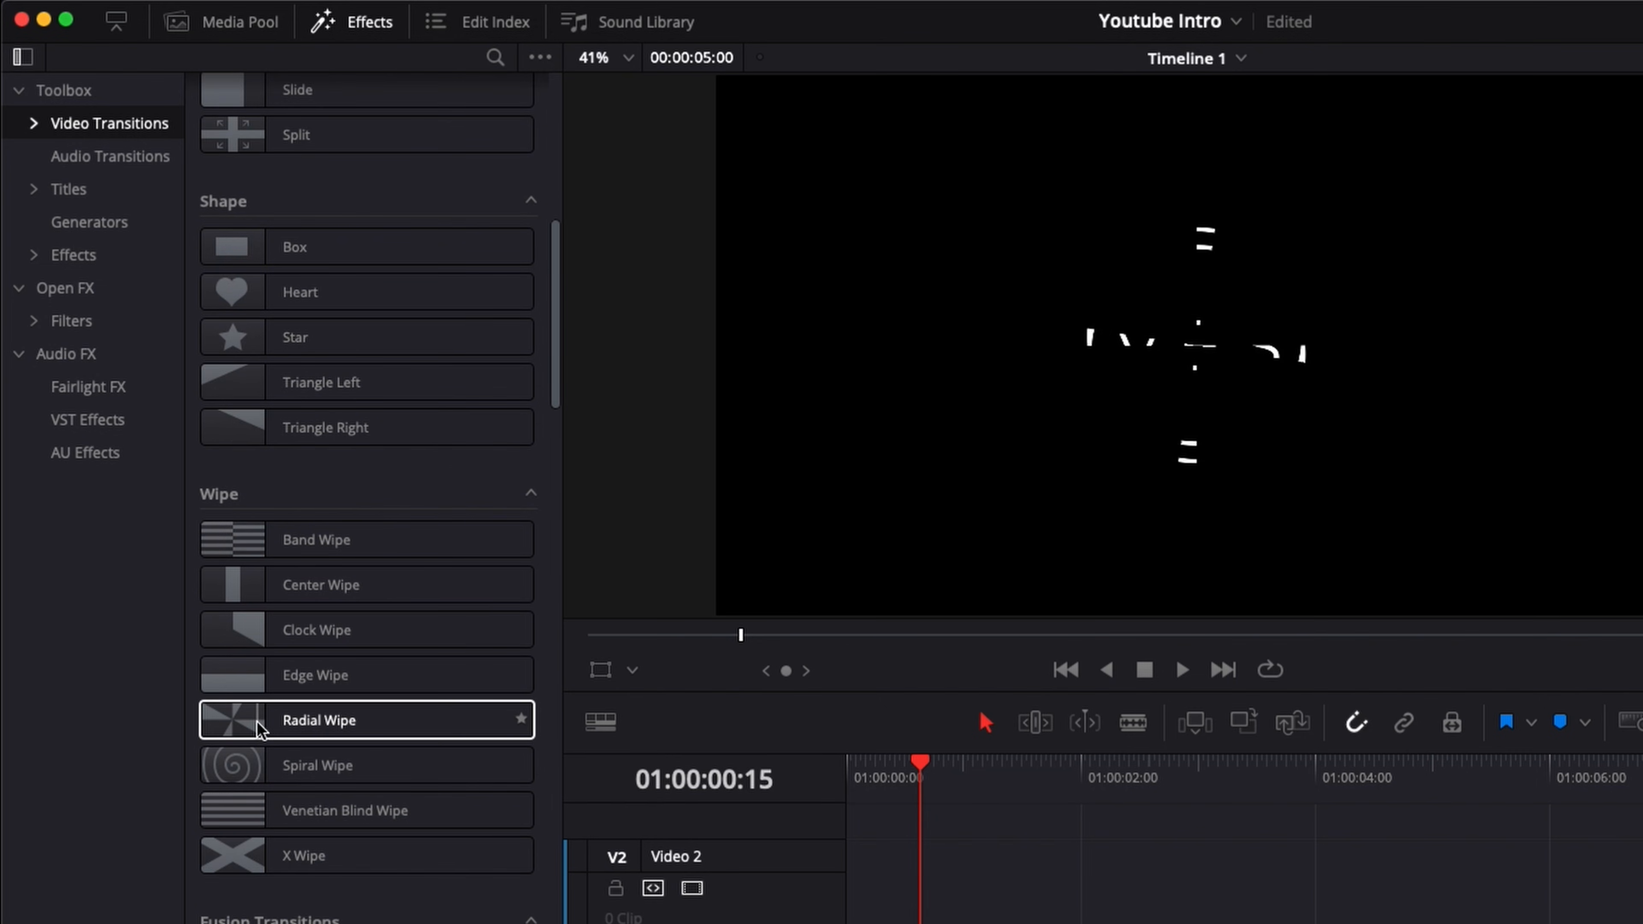
pyautogui.scroll(-18, 257, 722)
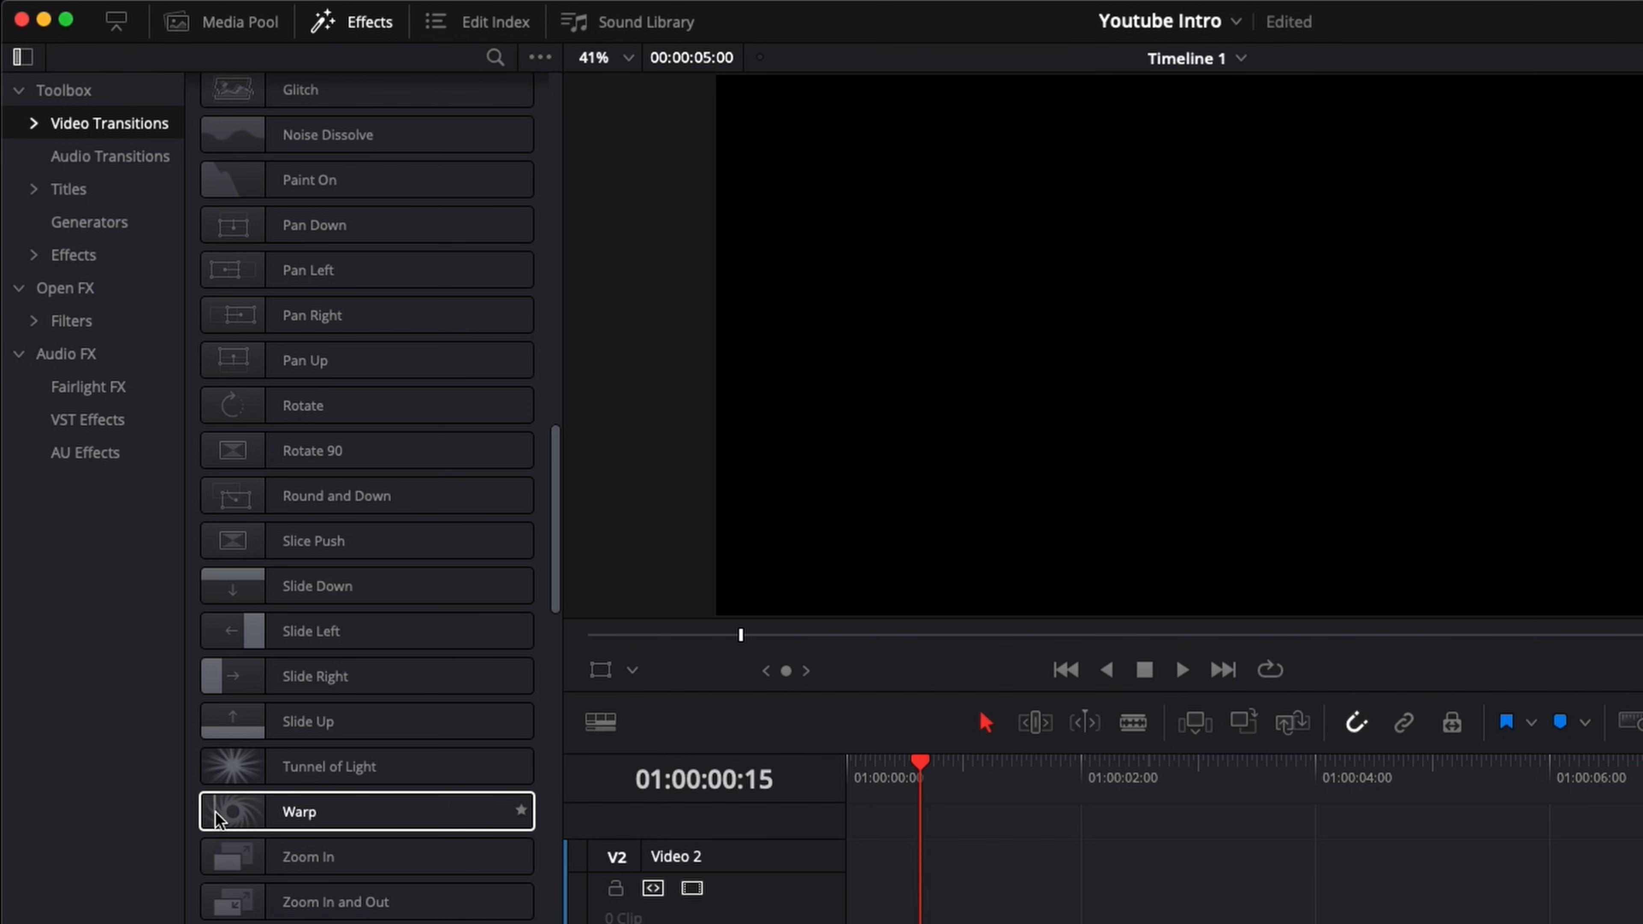
pyautogui.moveTo(227, 810); pyautogui.dragTo(615, 700)
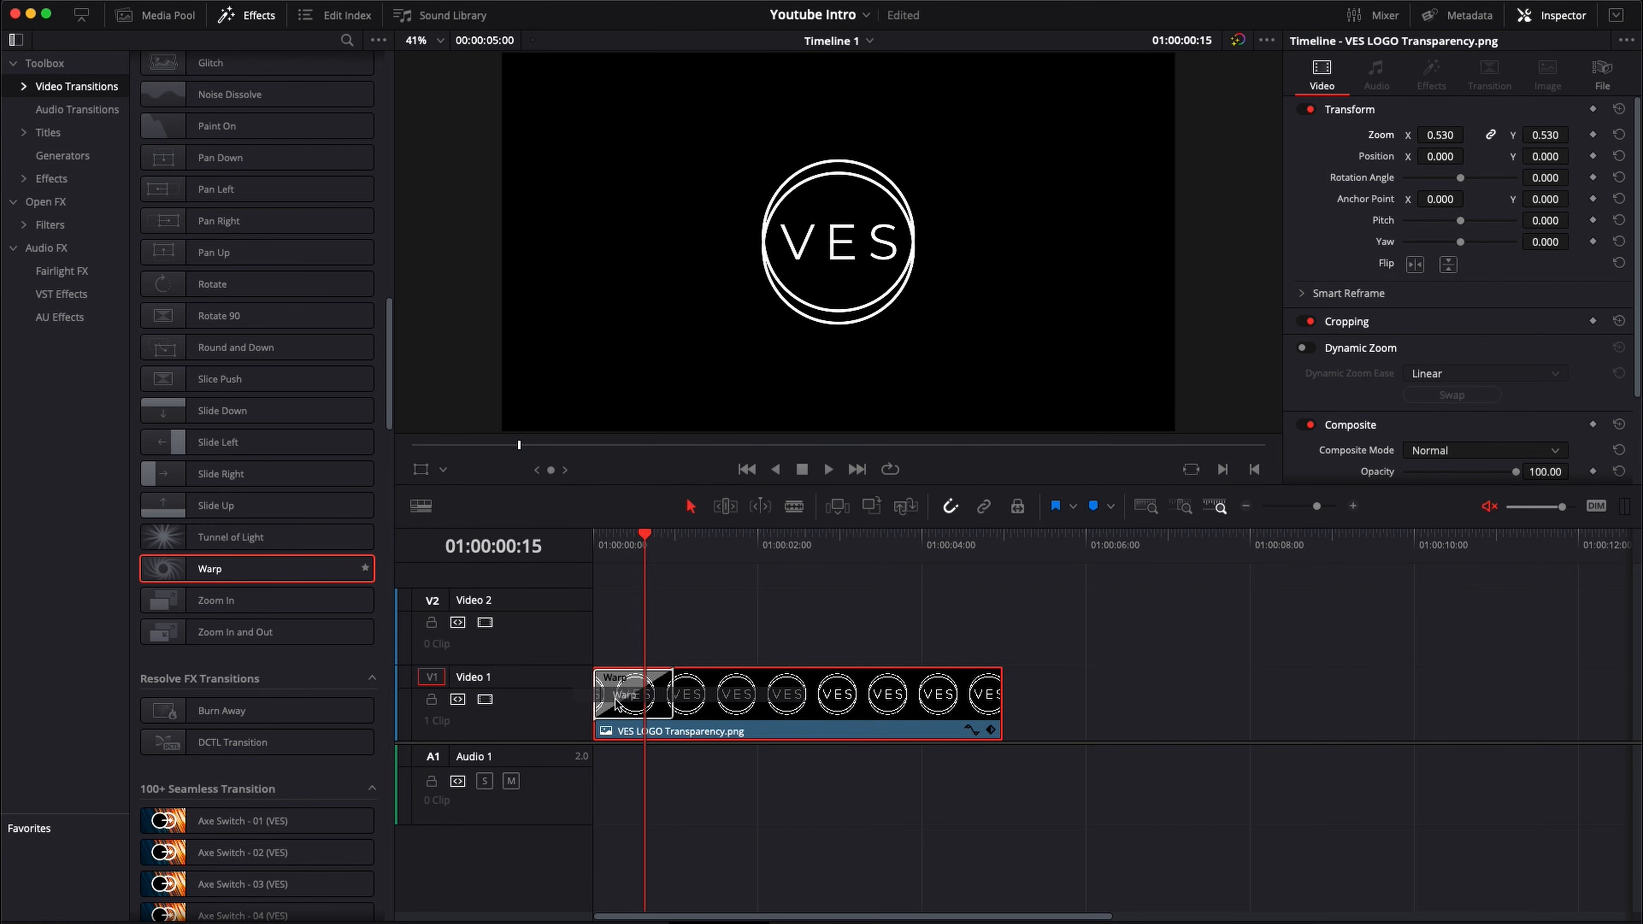
pyautogui.click(601, 549)
pyautogui.press('space')
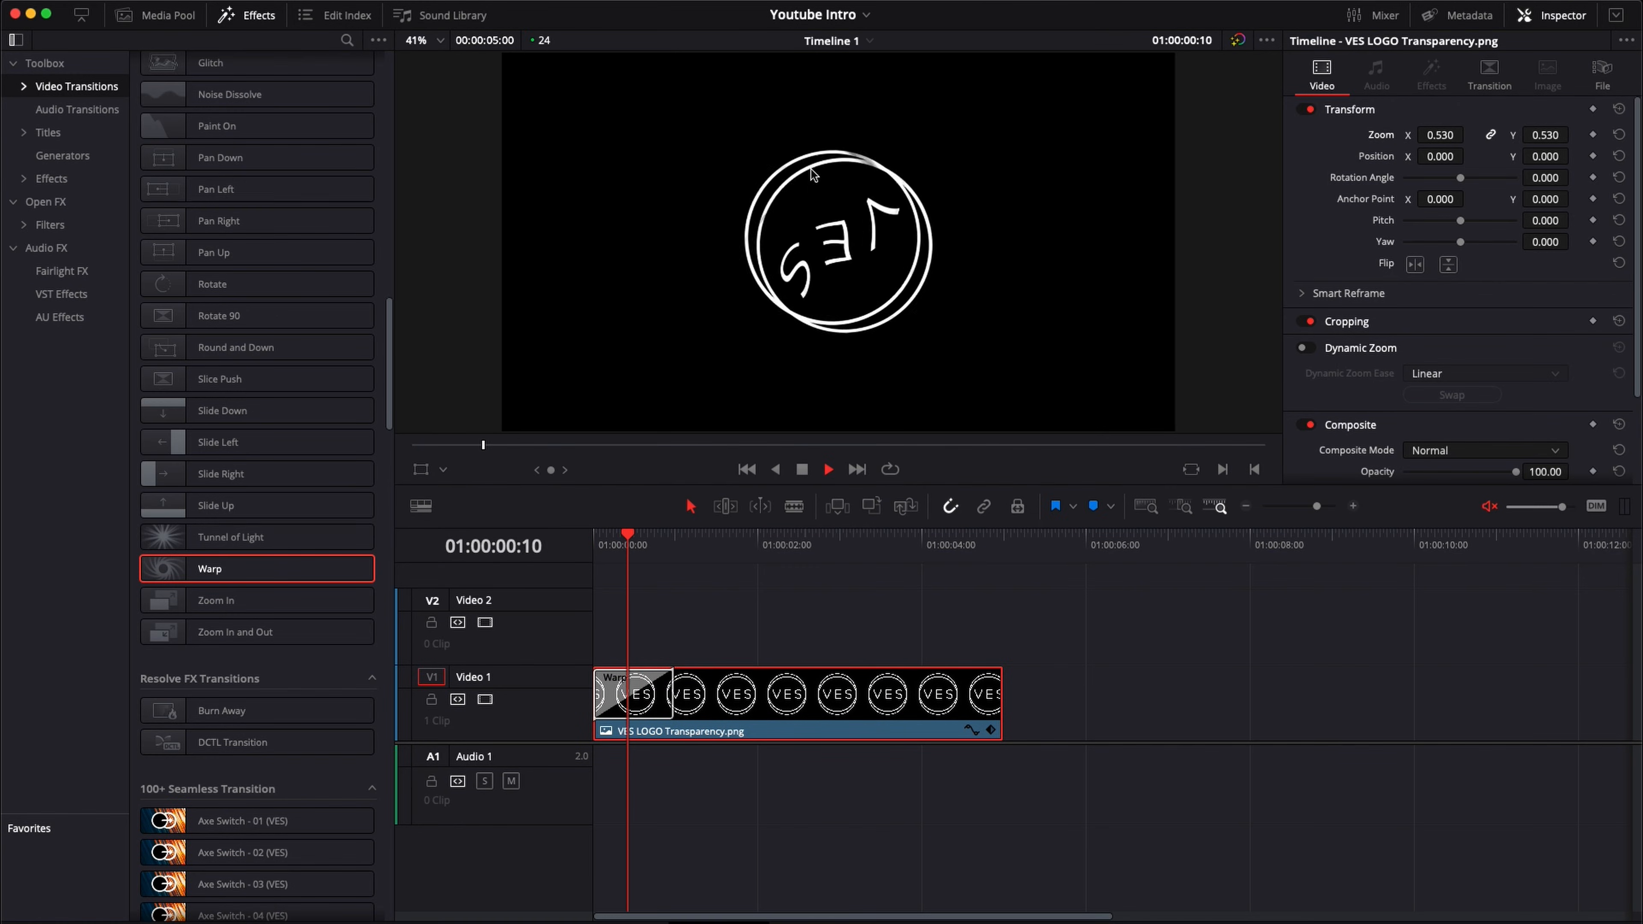
pyautogui.click(598, 544)
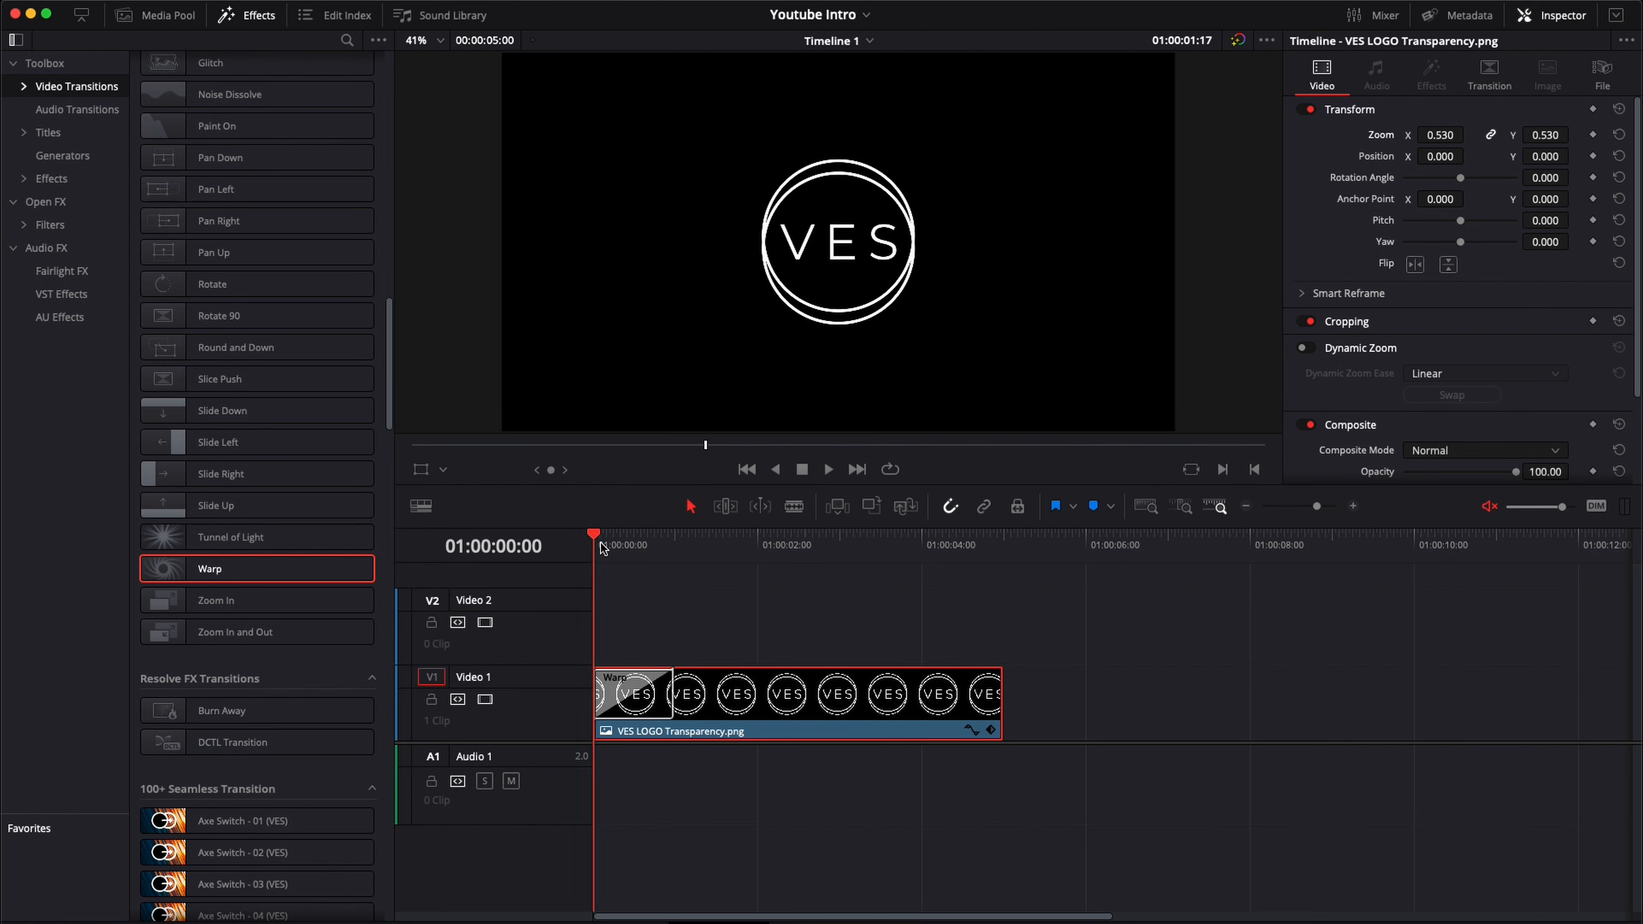
pyautogui.press('space')
# Step: Try the Drop Warp transition in place of Warp at the start of the logo clip and preview it
pyautogui.scroll(4, 248, 373)
pyautogui.scroll(10, 248, 372)
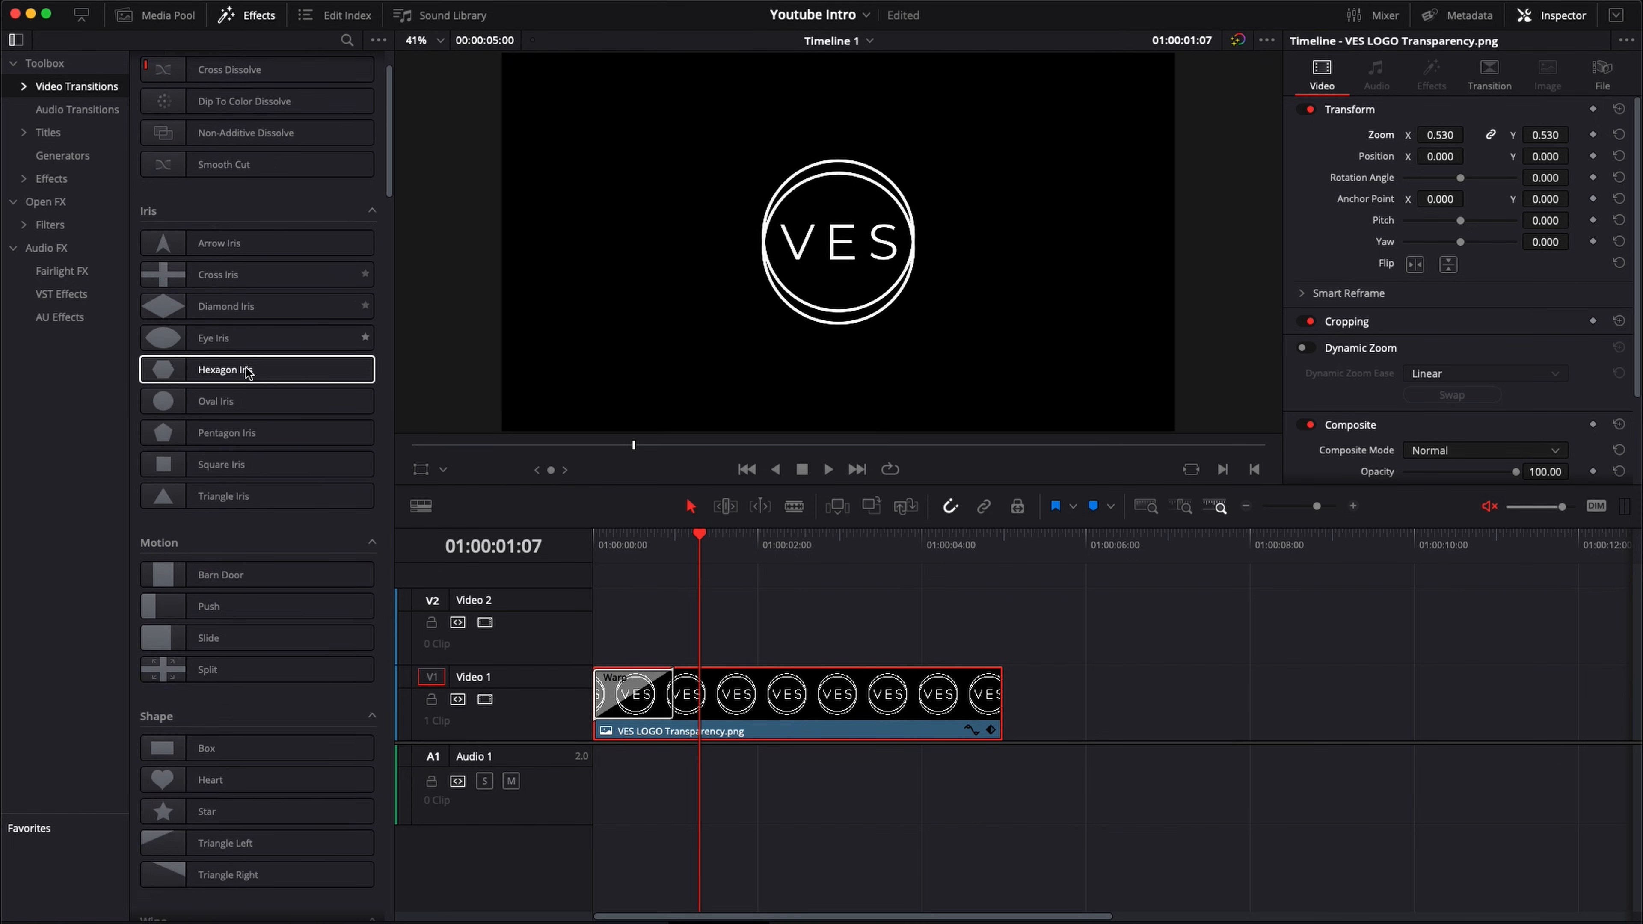
pyautogui.scroll(-10, 246, 372)
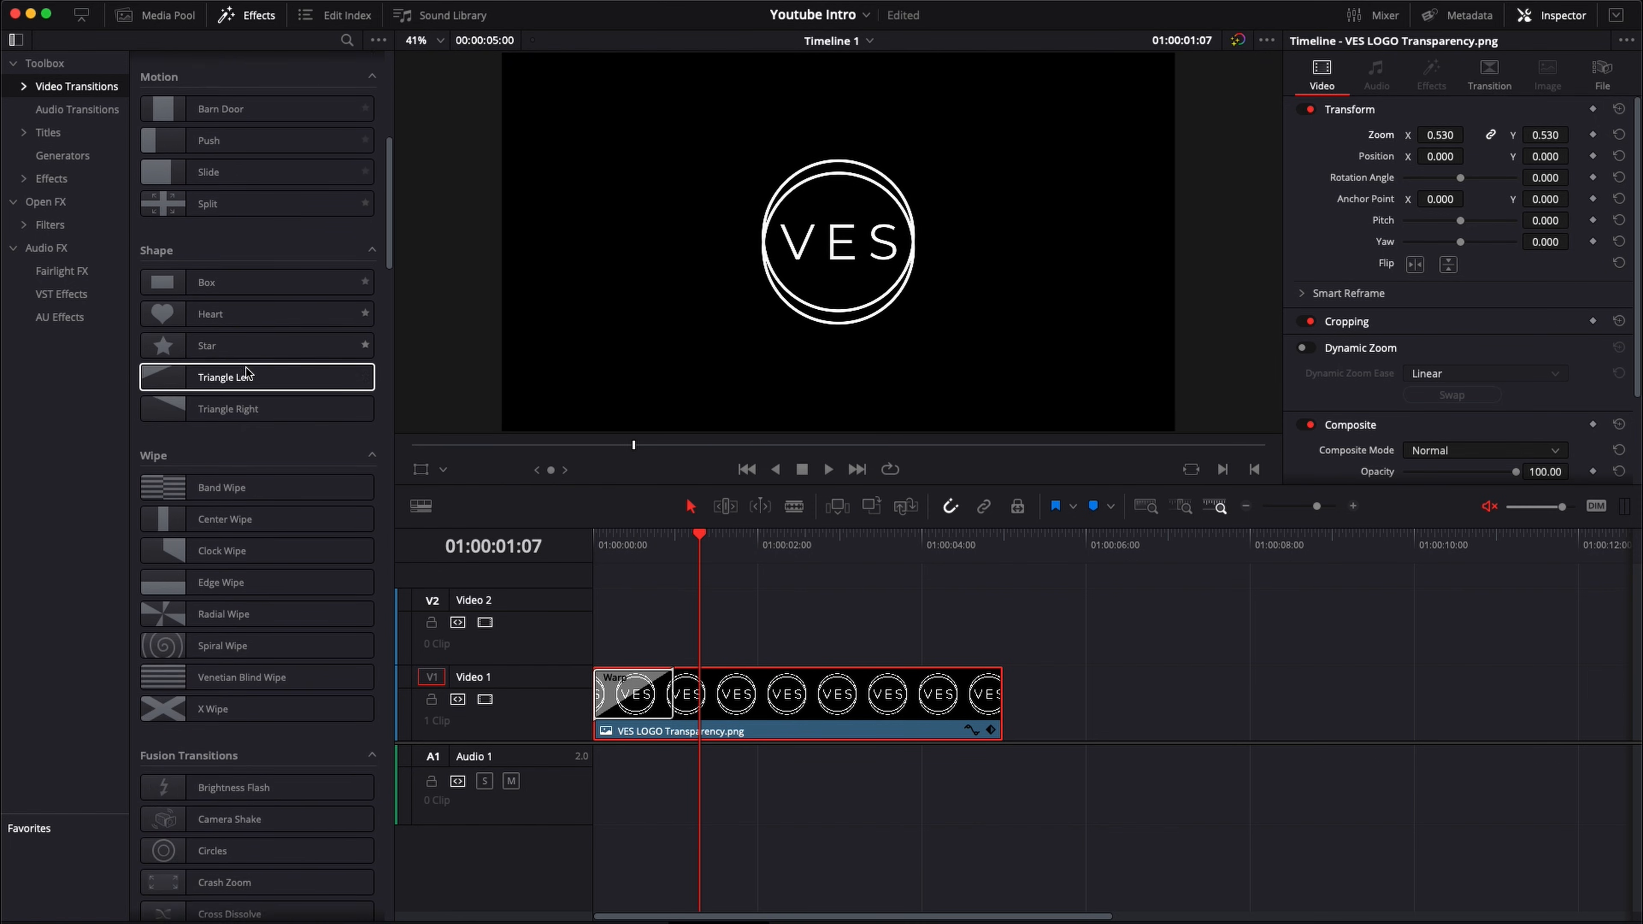
pyautogui.moveTo(246, 622); pyautogui.dragTo(611, 700)
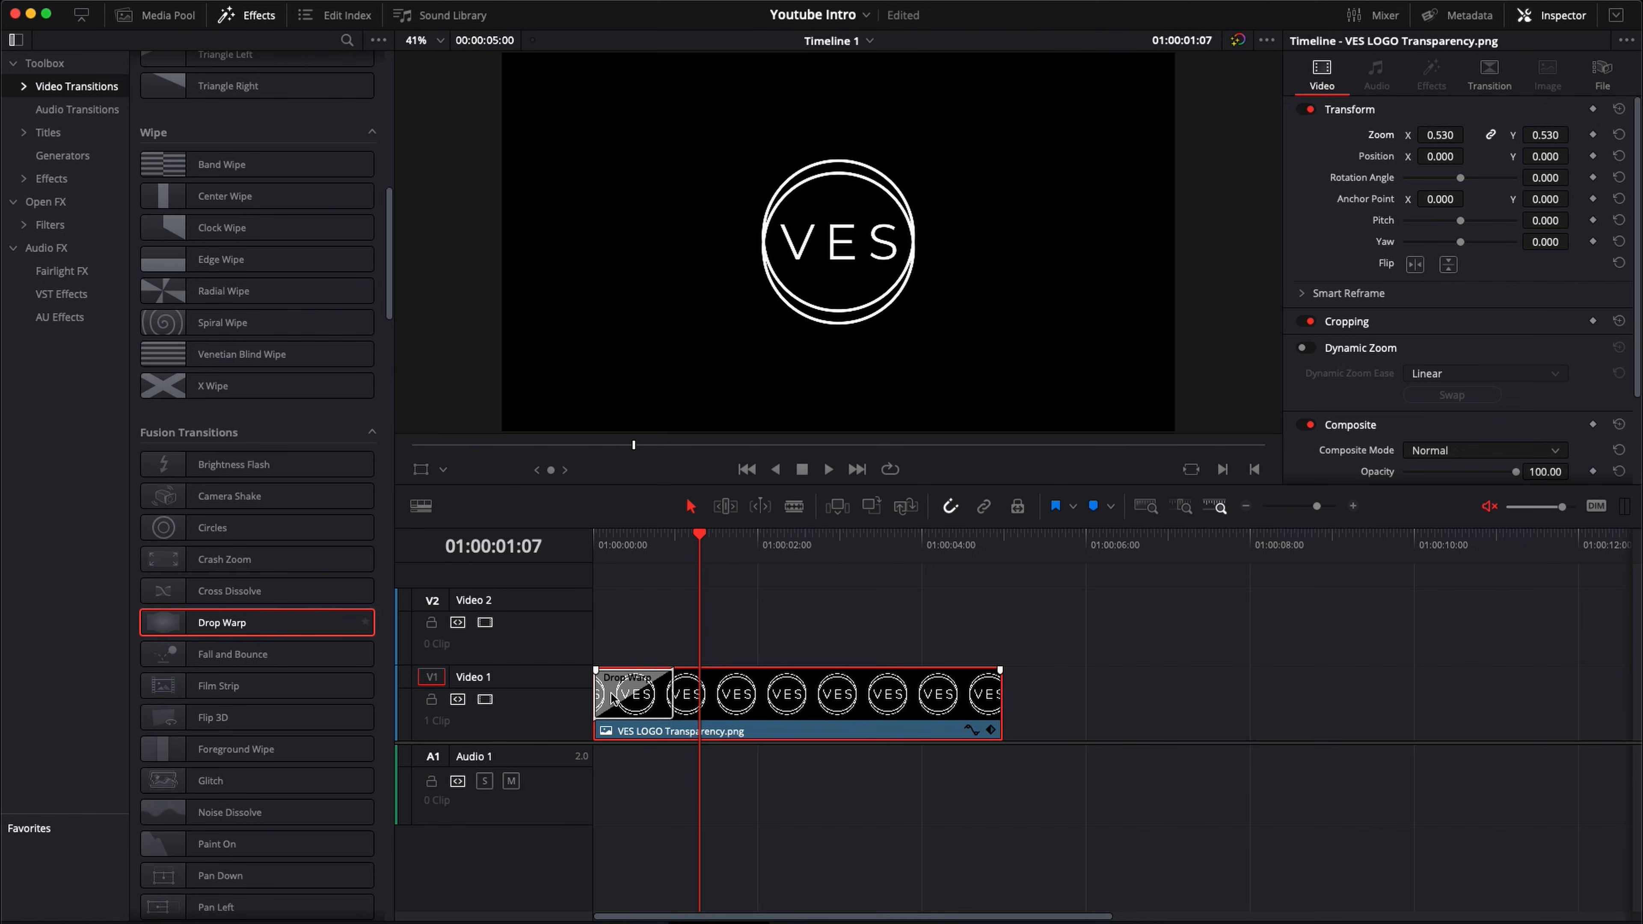
pyautogui.press('Home')
pyautogui.press('space')
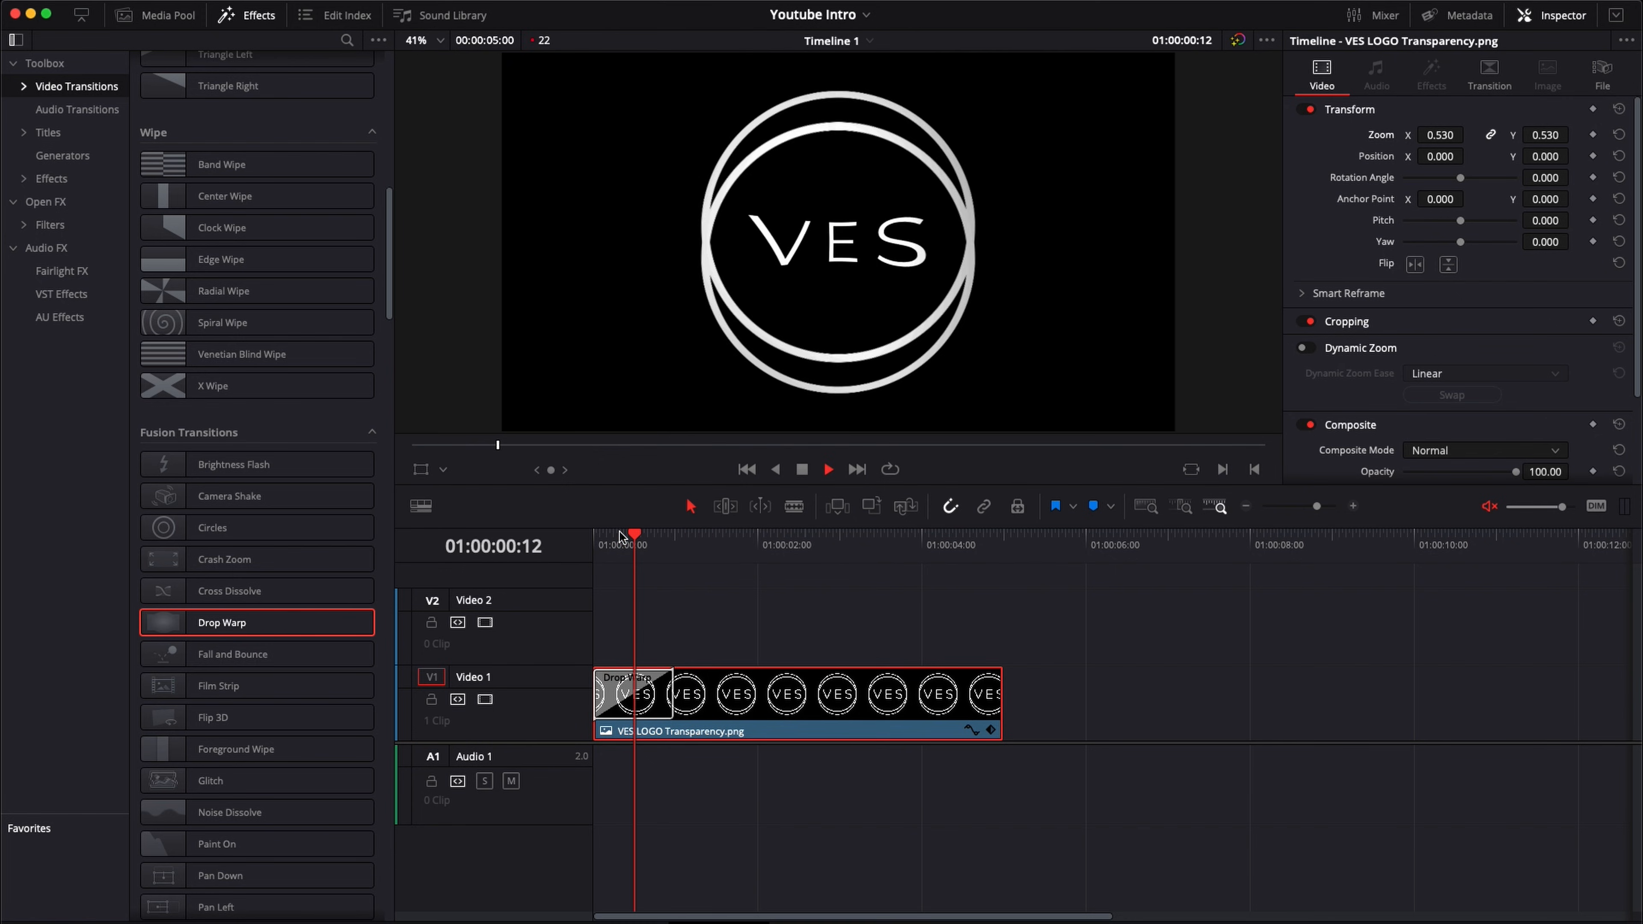
pyautogui.press('space')
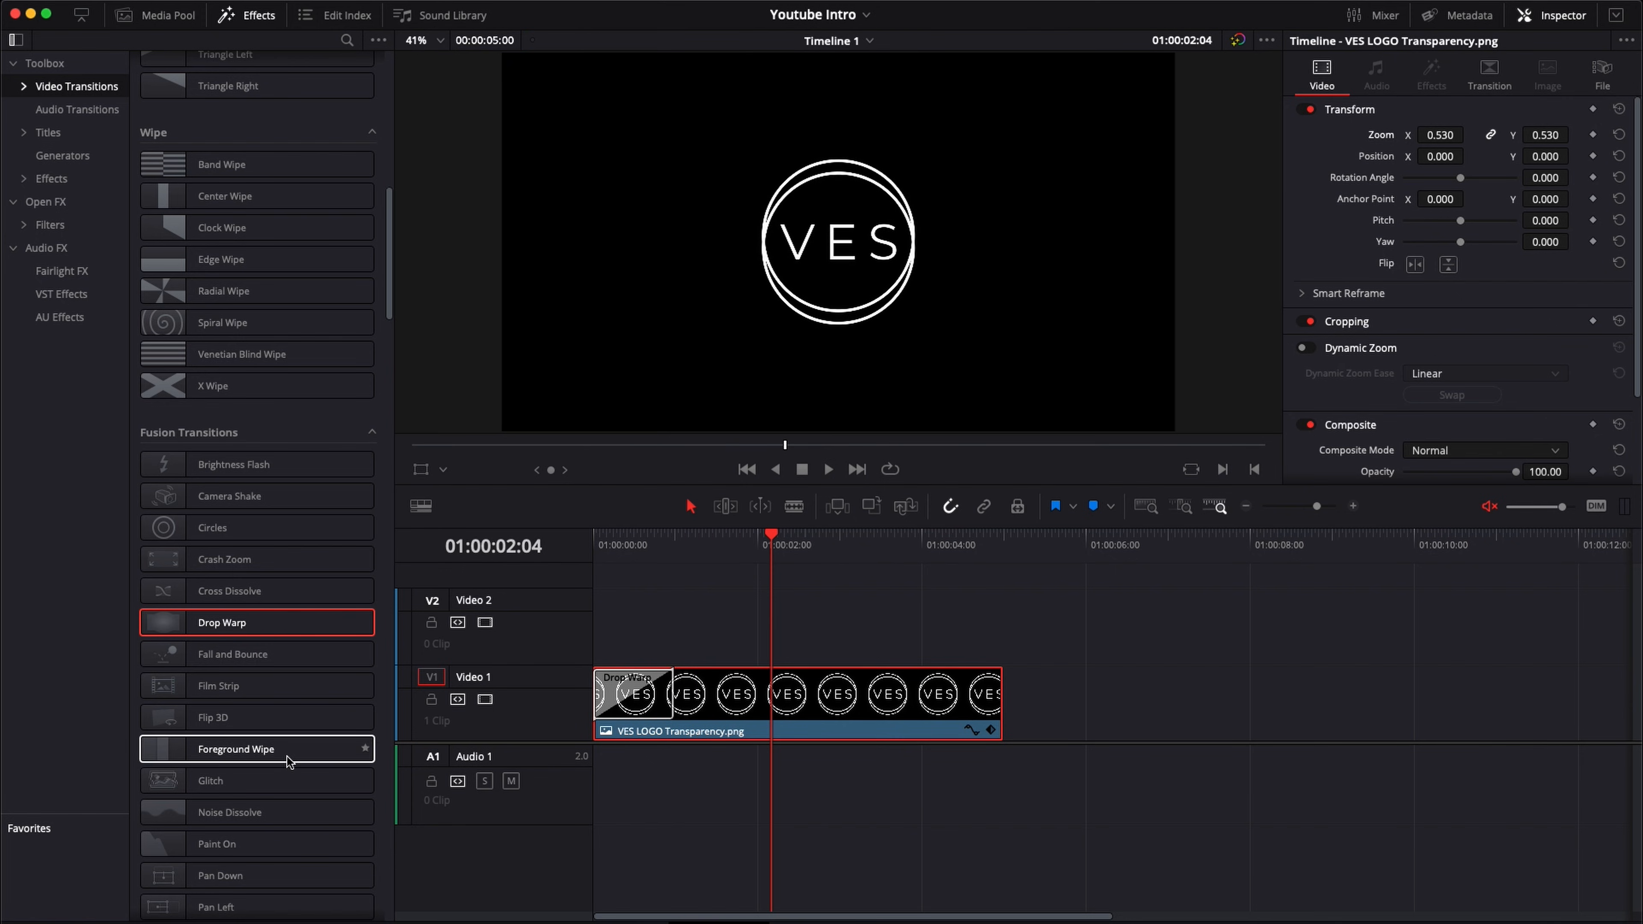
# Step: Undo the switch to Drop Warp and play back the logo's Warp entrance from the timeline start
pyautogui.scroll(-4, 288, 758)
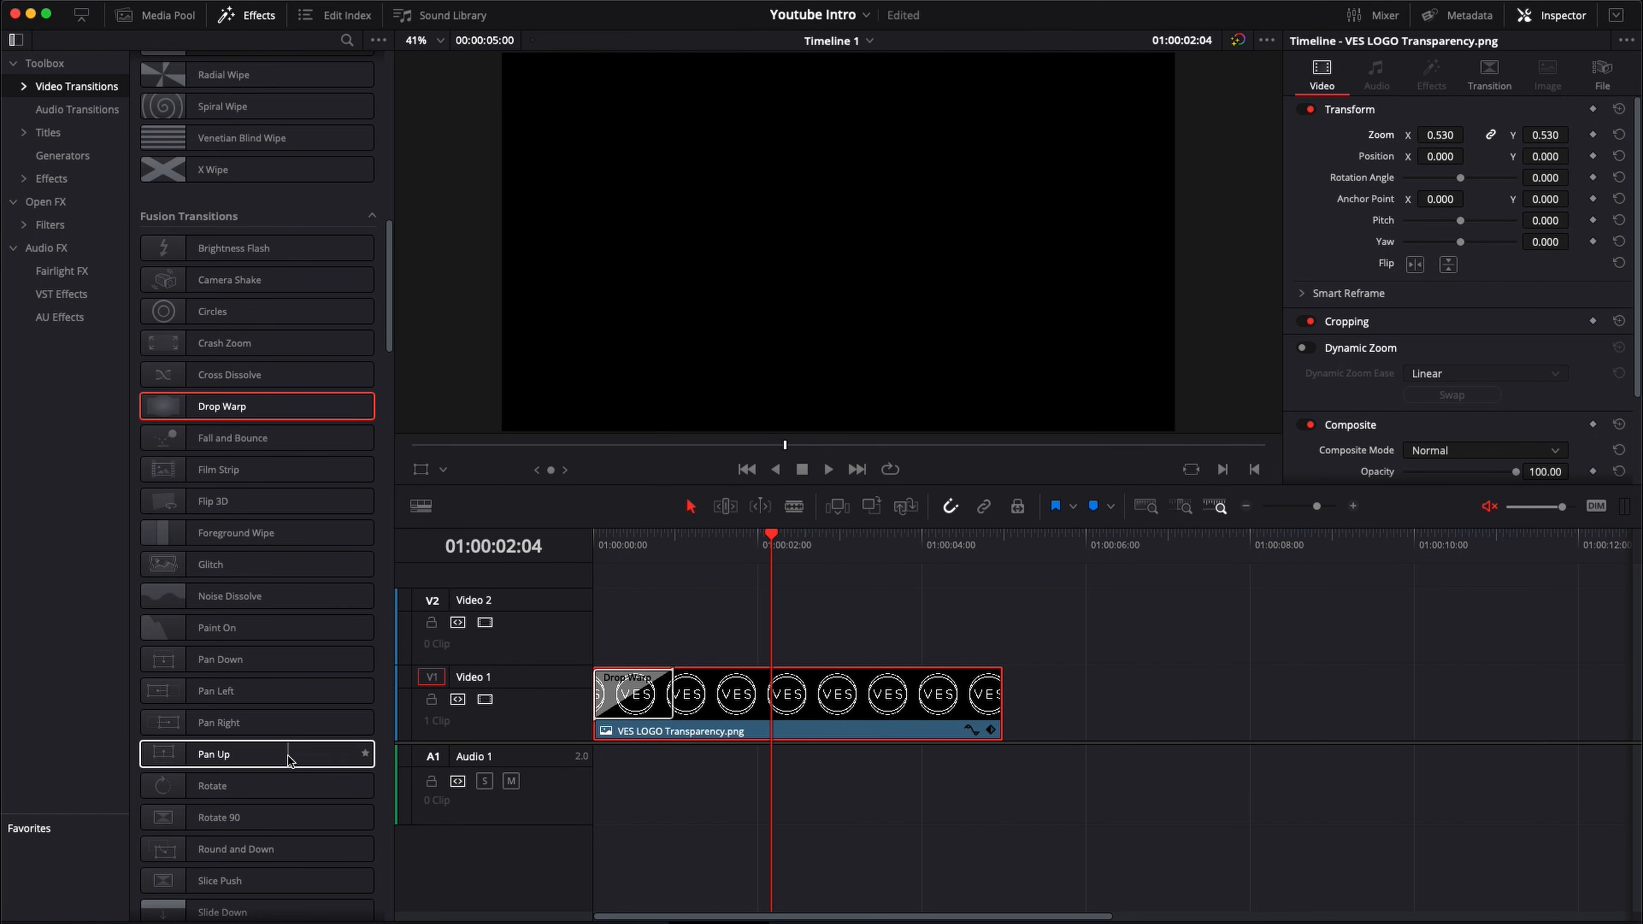
pyautogui.click(606, 550)
pyautogui.press('space')
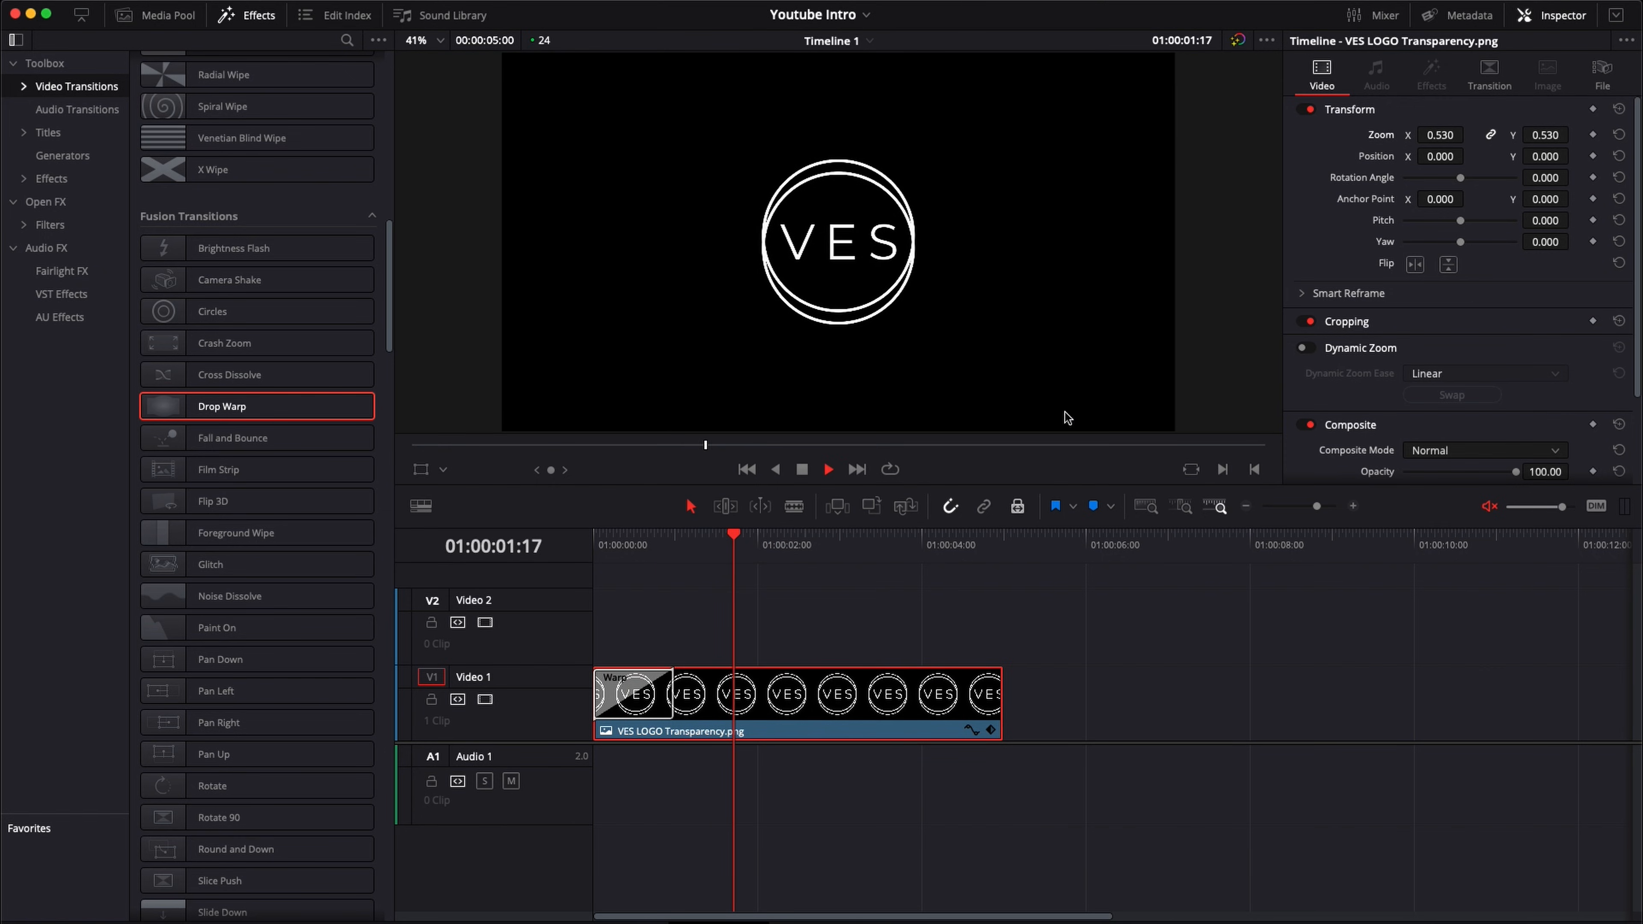
pyautogui.press('space')
pyautogui.moveTo(598, 547)
pyautogui.mouseDown()
pyautogui.moveTo(729, 546)
pyautogui.moveTo(596, 547)
pyautogui.mouseUp()
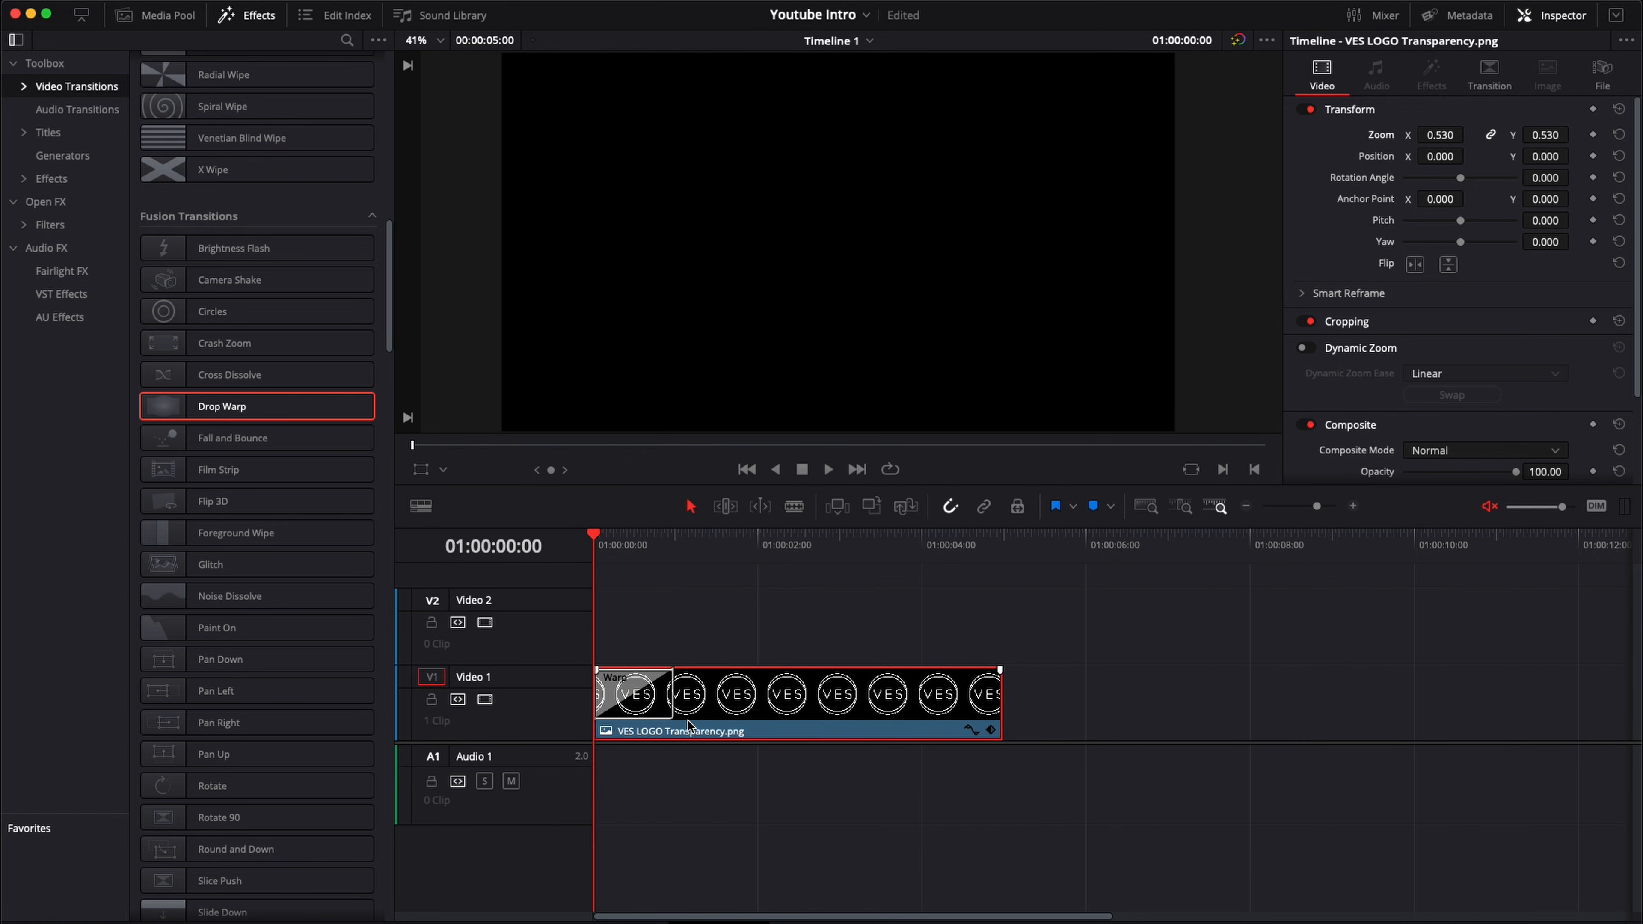
pyautogui.press('space')
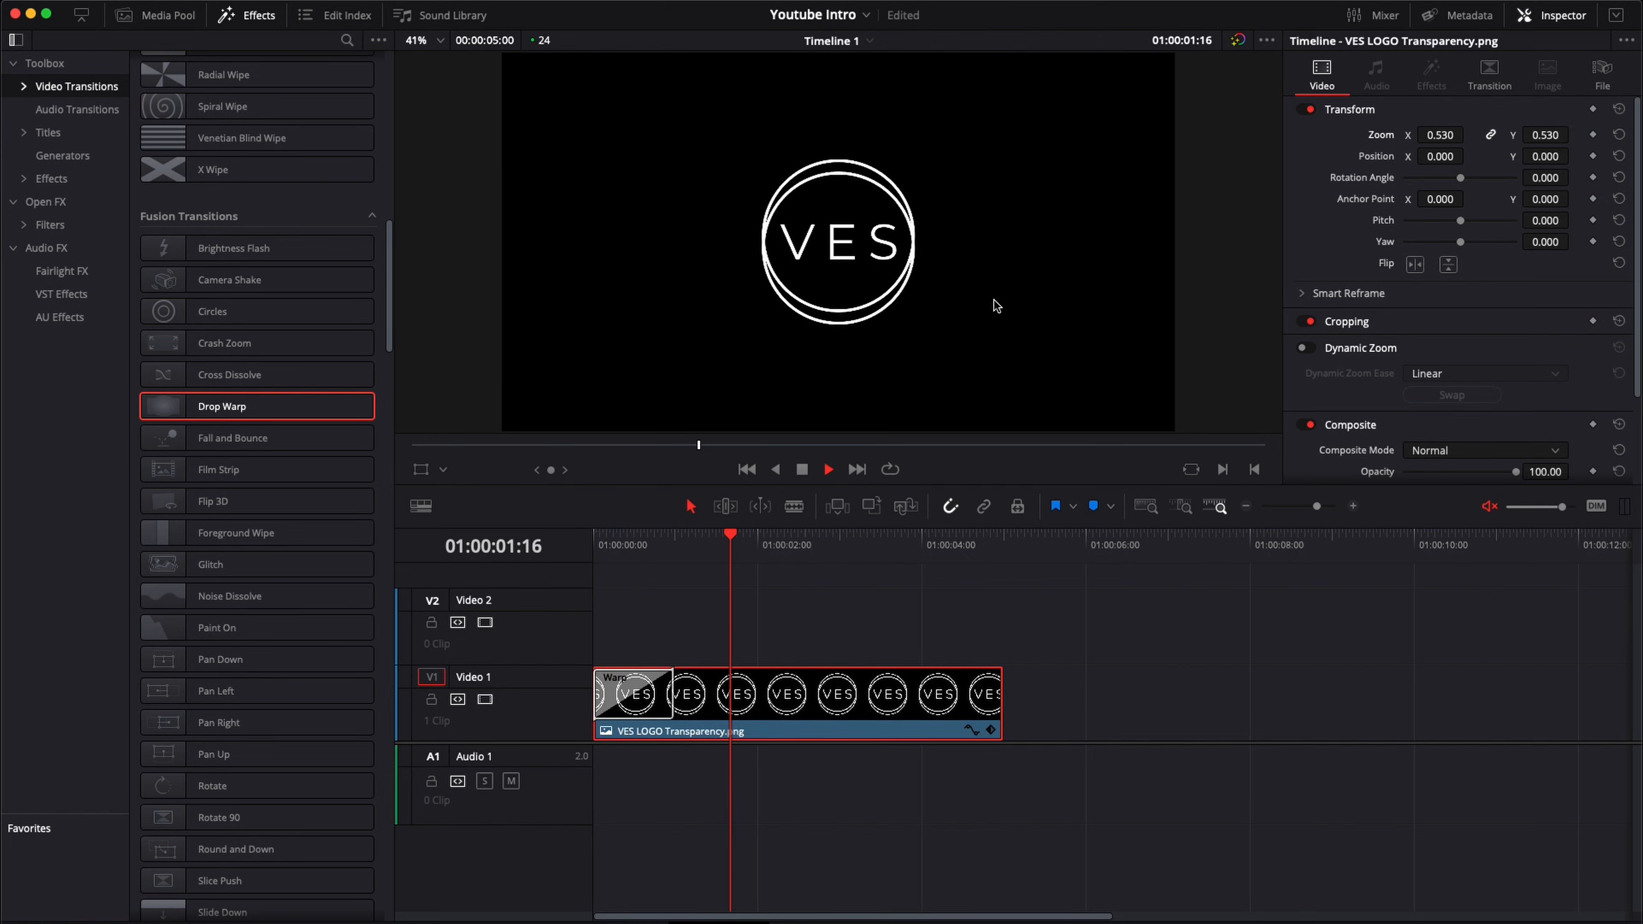
pyautogui.press('space')
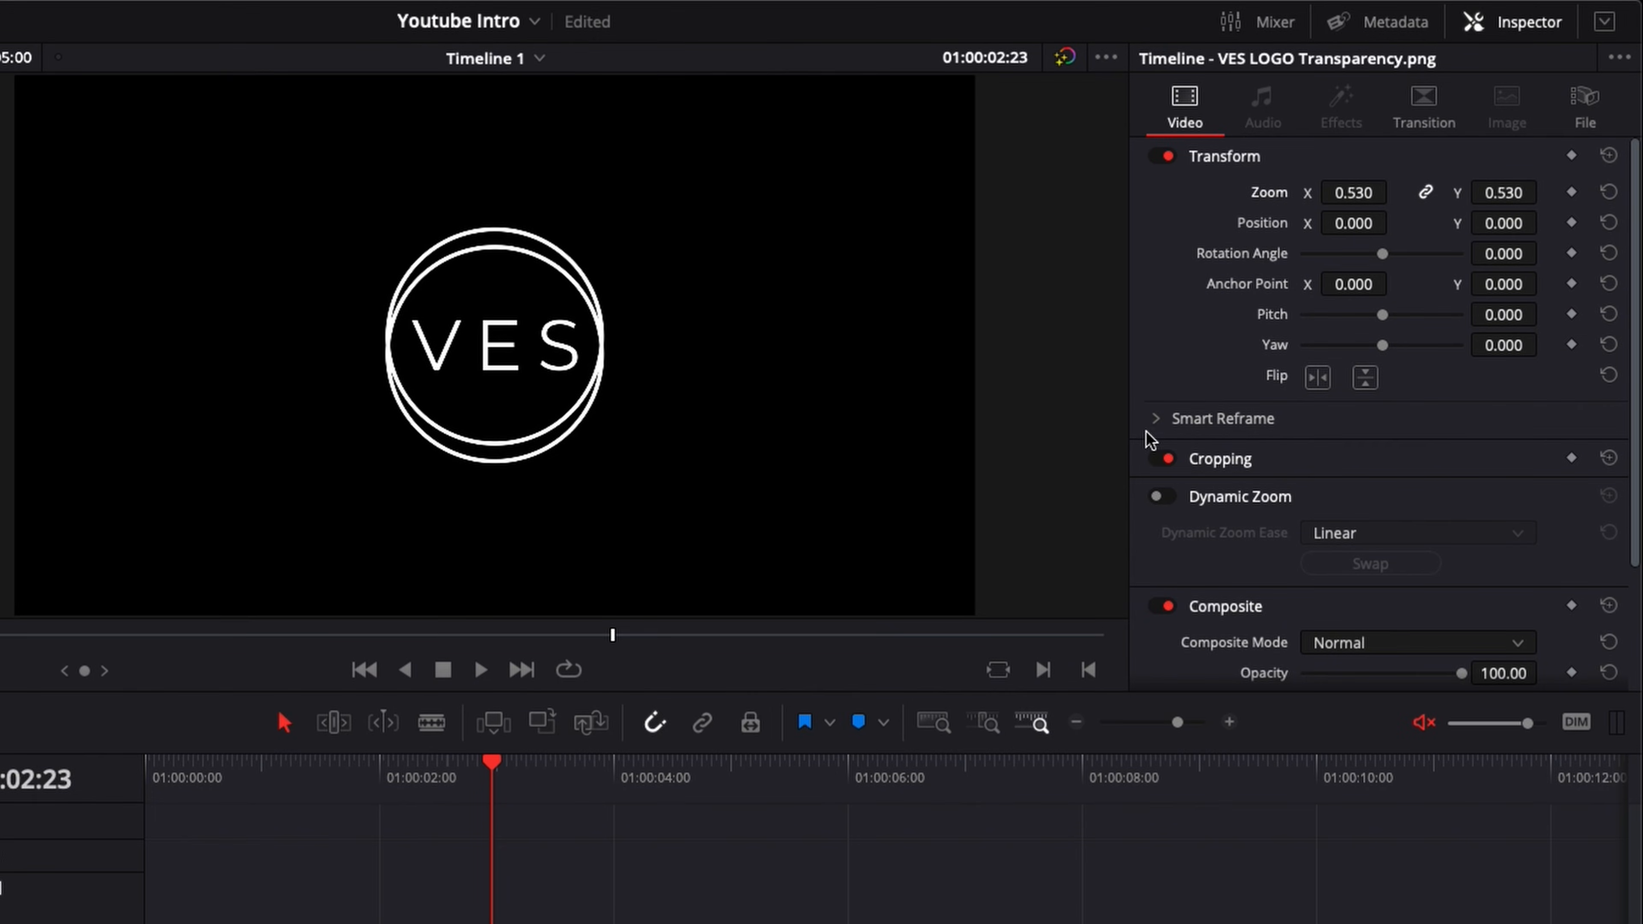
# Step: Enable Dynamic Zoom on the logo clip and preview the animation from the start
pyautogui.click(1158, 497)
pyautogui.press('Home')
pyautogui.press('space')
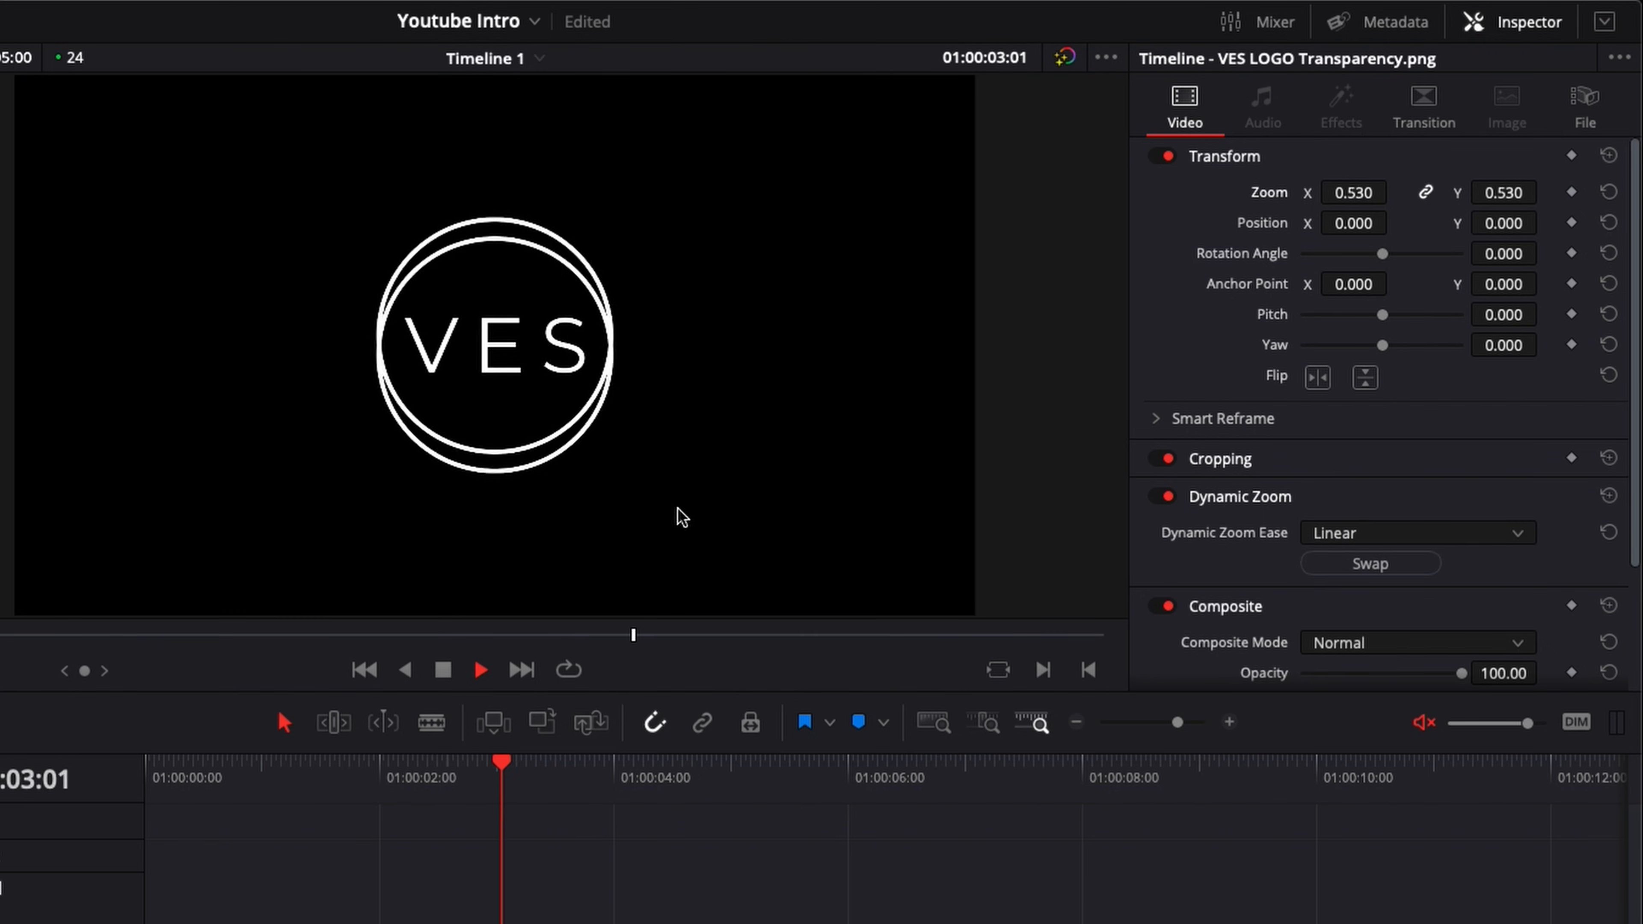
pyautogui.press('space')
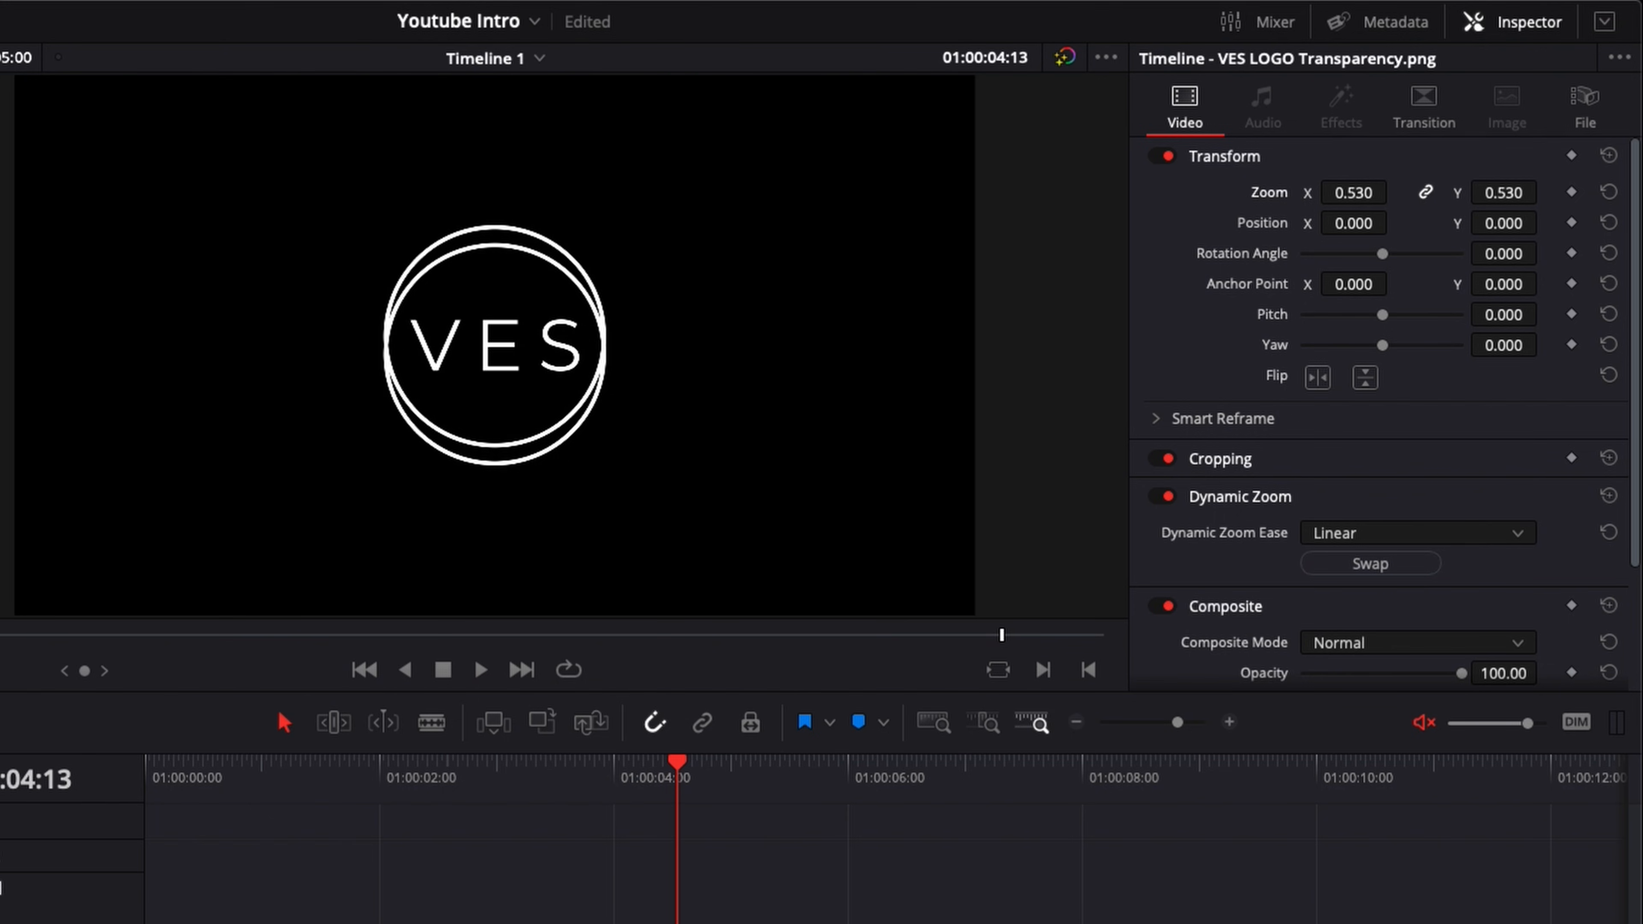
# Step: Set the logo clip's Dynamic Zoom Ease to Ease Out and play the animation from the start to check it
pyautogui.click(1365, 537)
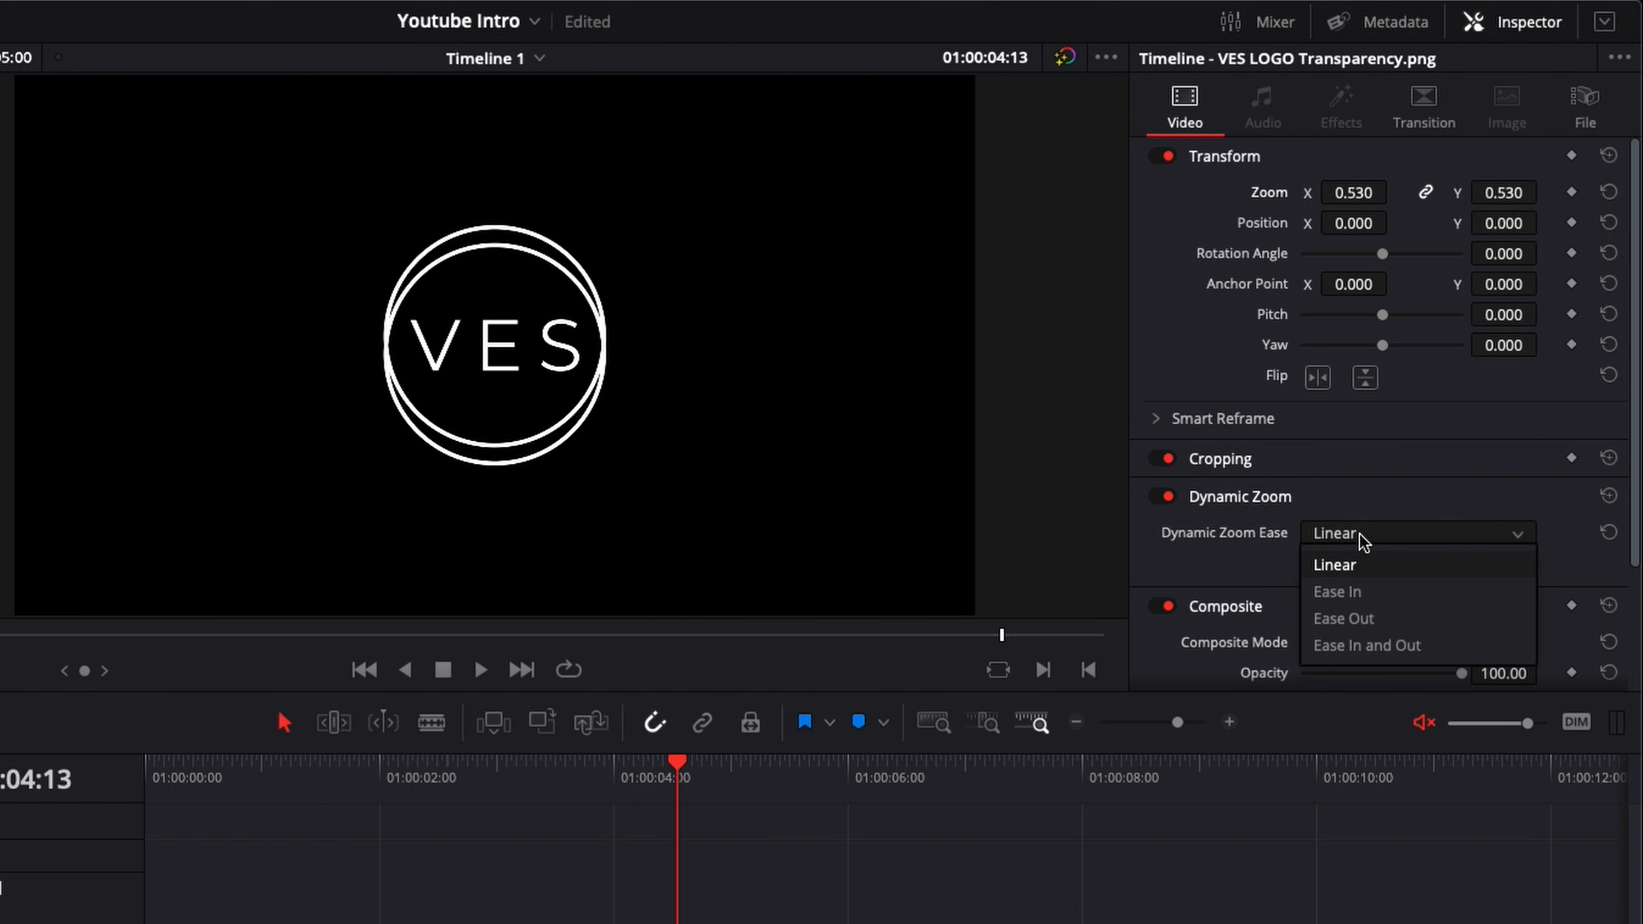
pyautogui.click(1343, 618)
pyautogui.press('Home')
pyautogui.press('space')
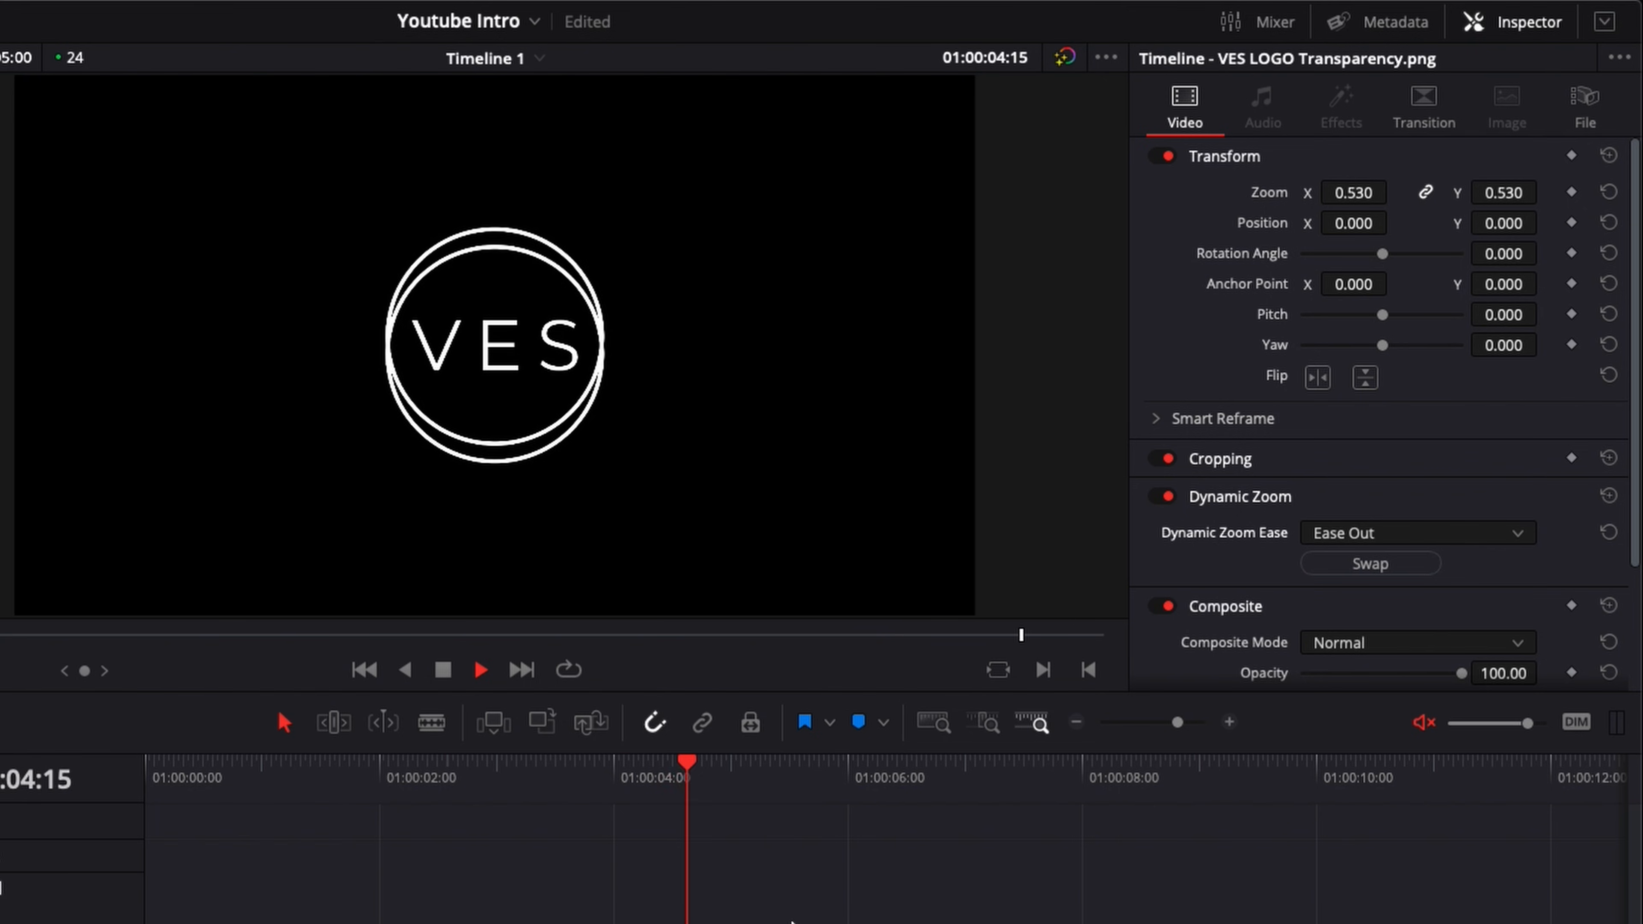
pyautogui.press('Home')
pyautogui.press('space')
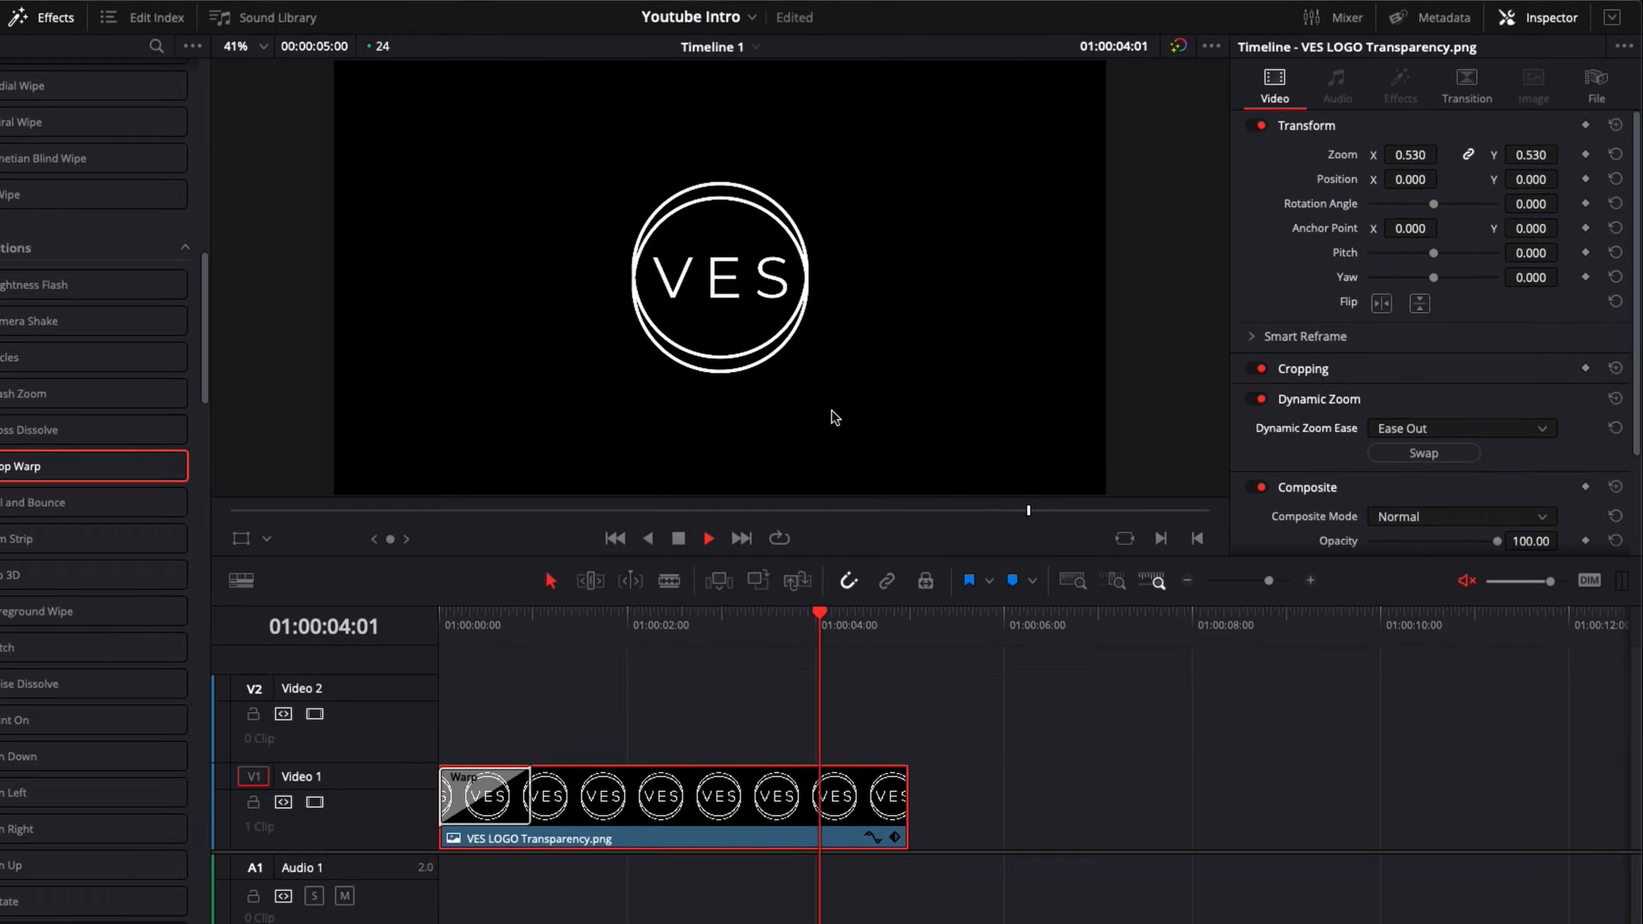
pyautogui.press('space')
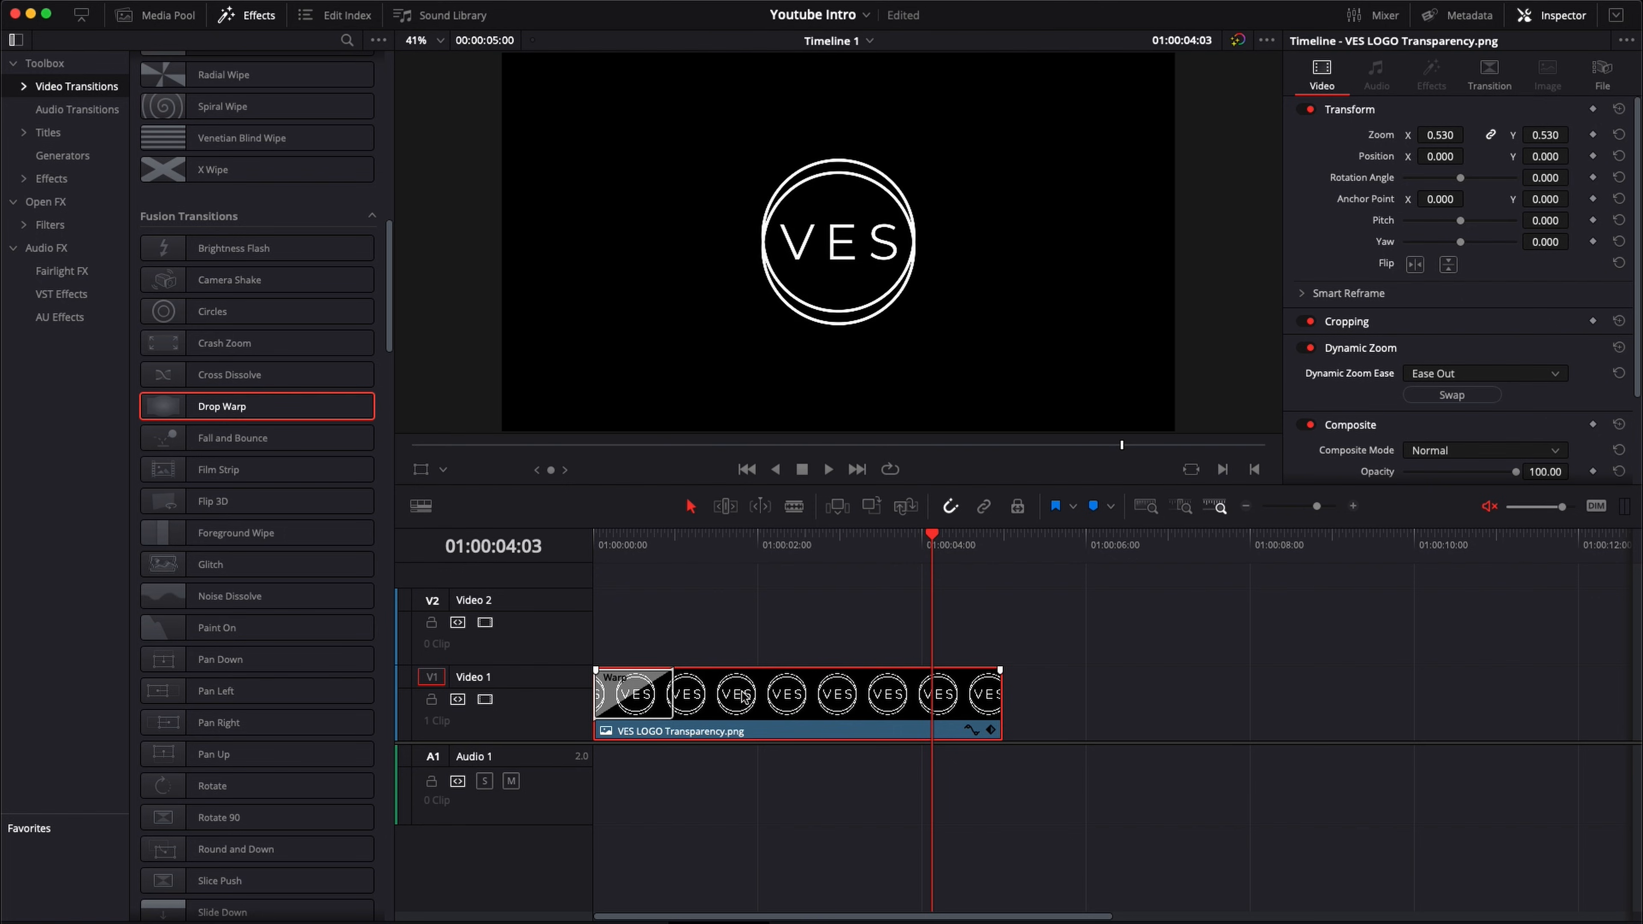
# Step: Move the logo clip up to Video 2, place a Noise Gradient generator beneath it on Video 1, and preview the result
pyautogui.moveTo(743, 696); pyautogui.dragTo(745, 644)
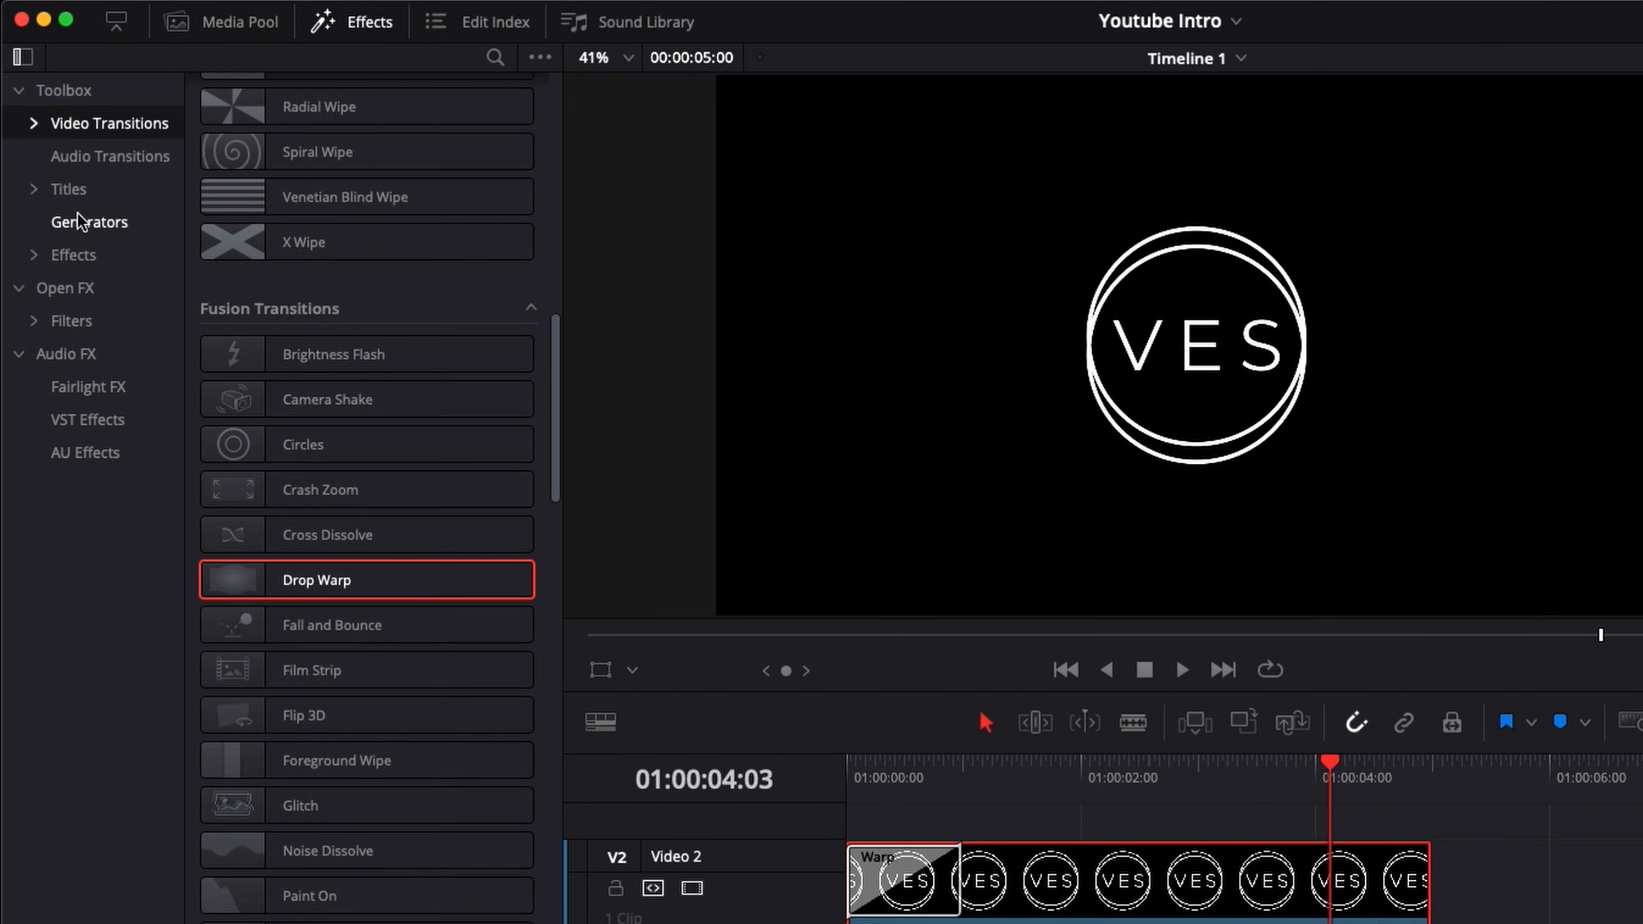
pyautogui.click(57, 157)
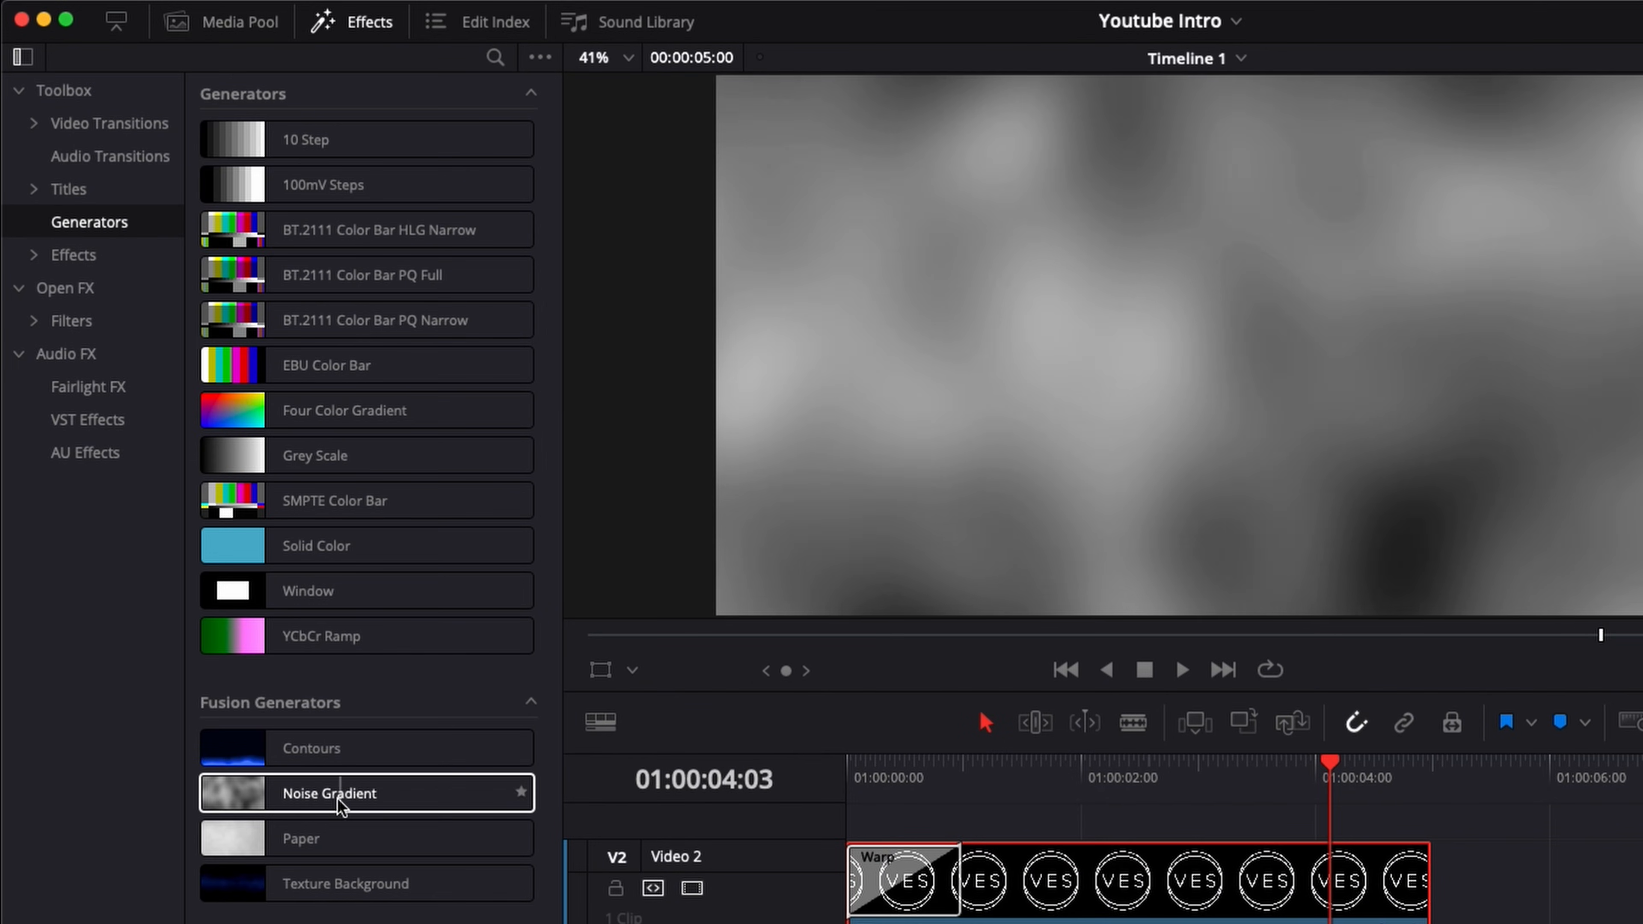
pyautogui.moveTo(332, 806); pyautogui.dragTo(598, 740)
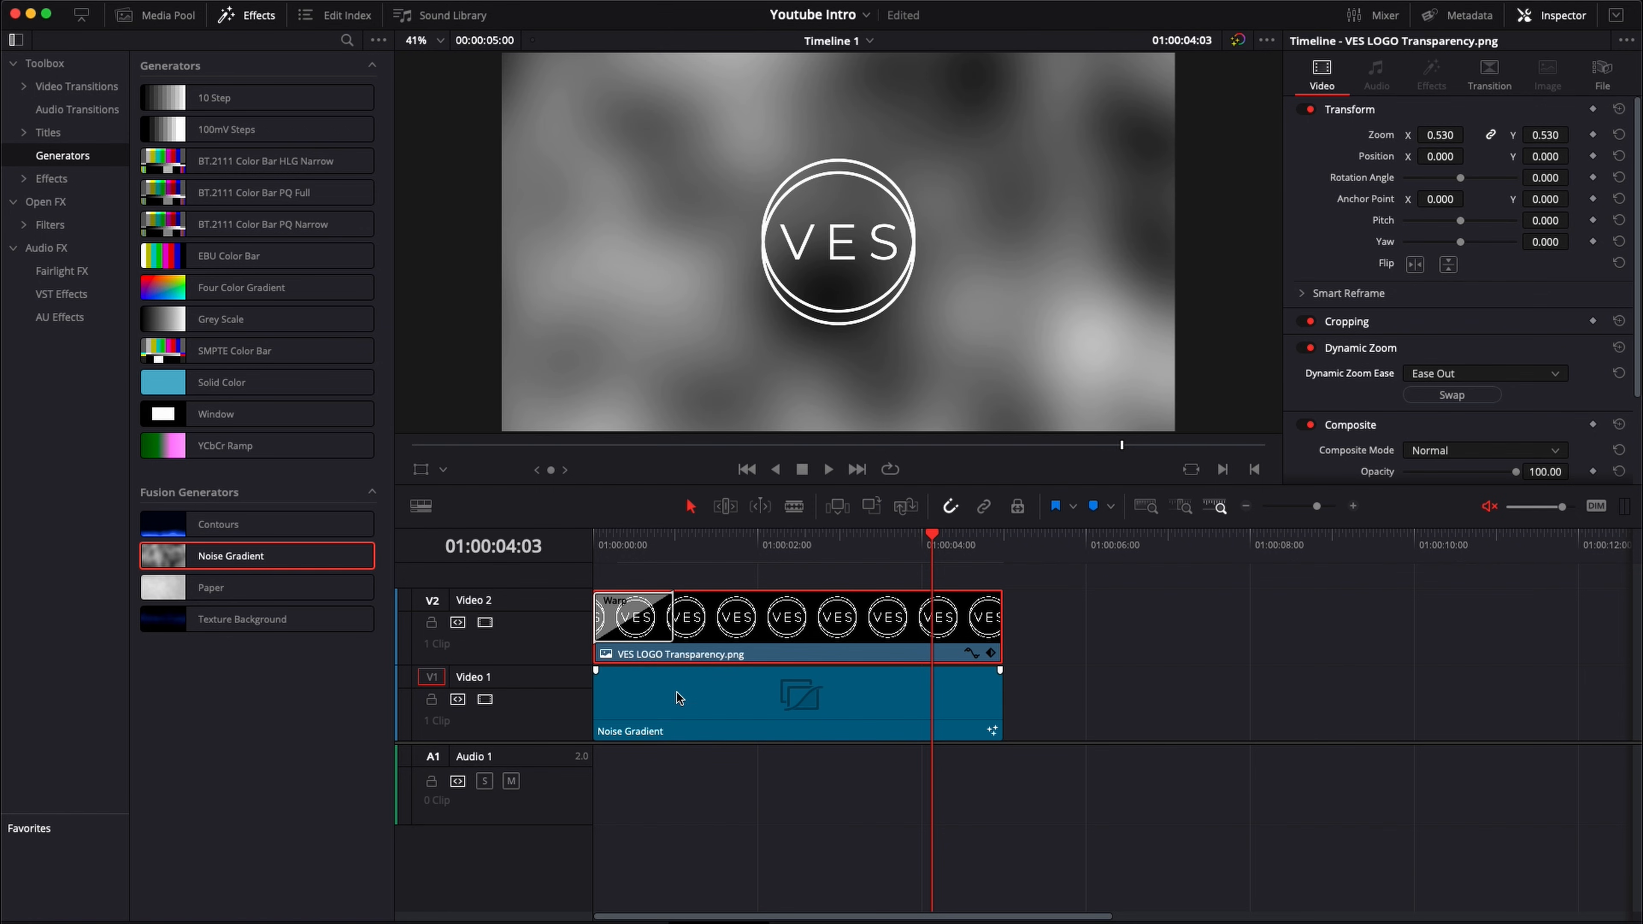
pyautogui.click(598, 542)
pyautogui.press('space')
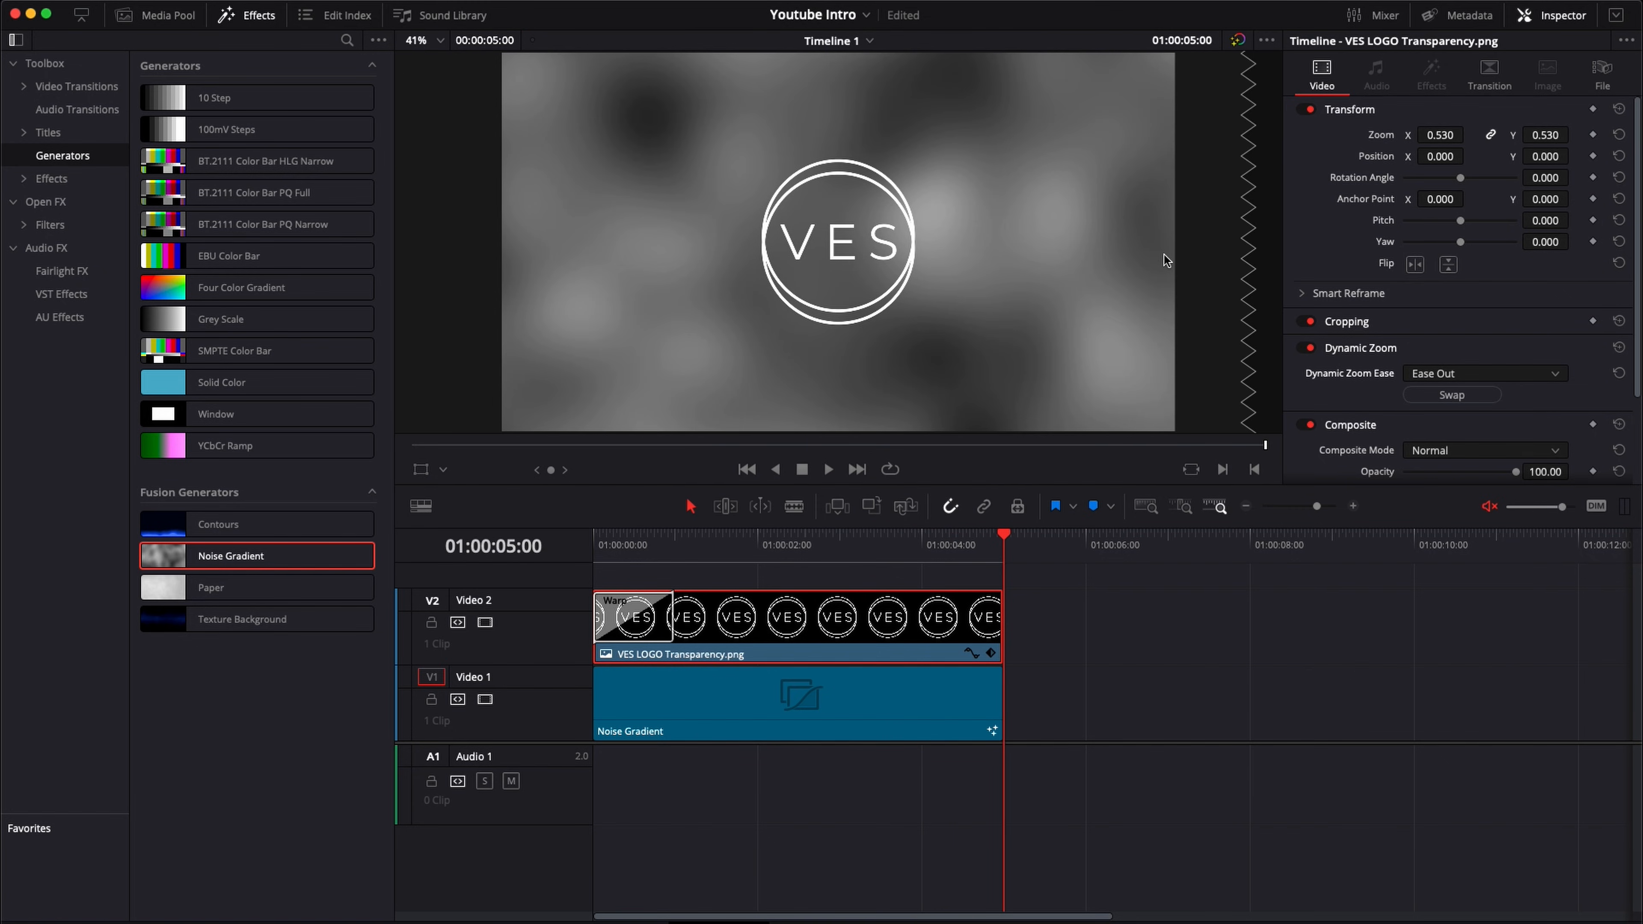
# Step: Darken the Noise Gradient's white end stop to a mid-grey of about 0.6 RGB and play the intro from the start
pyautogui.click(833, 702)
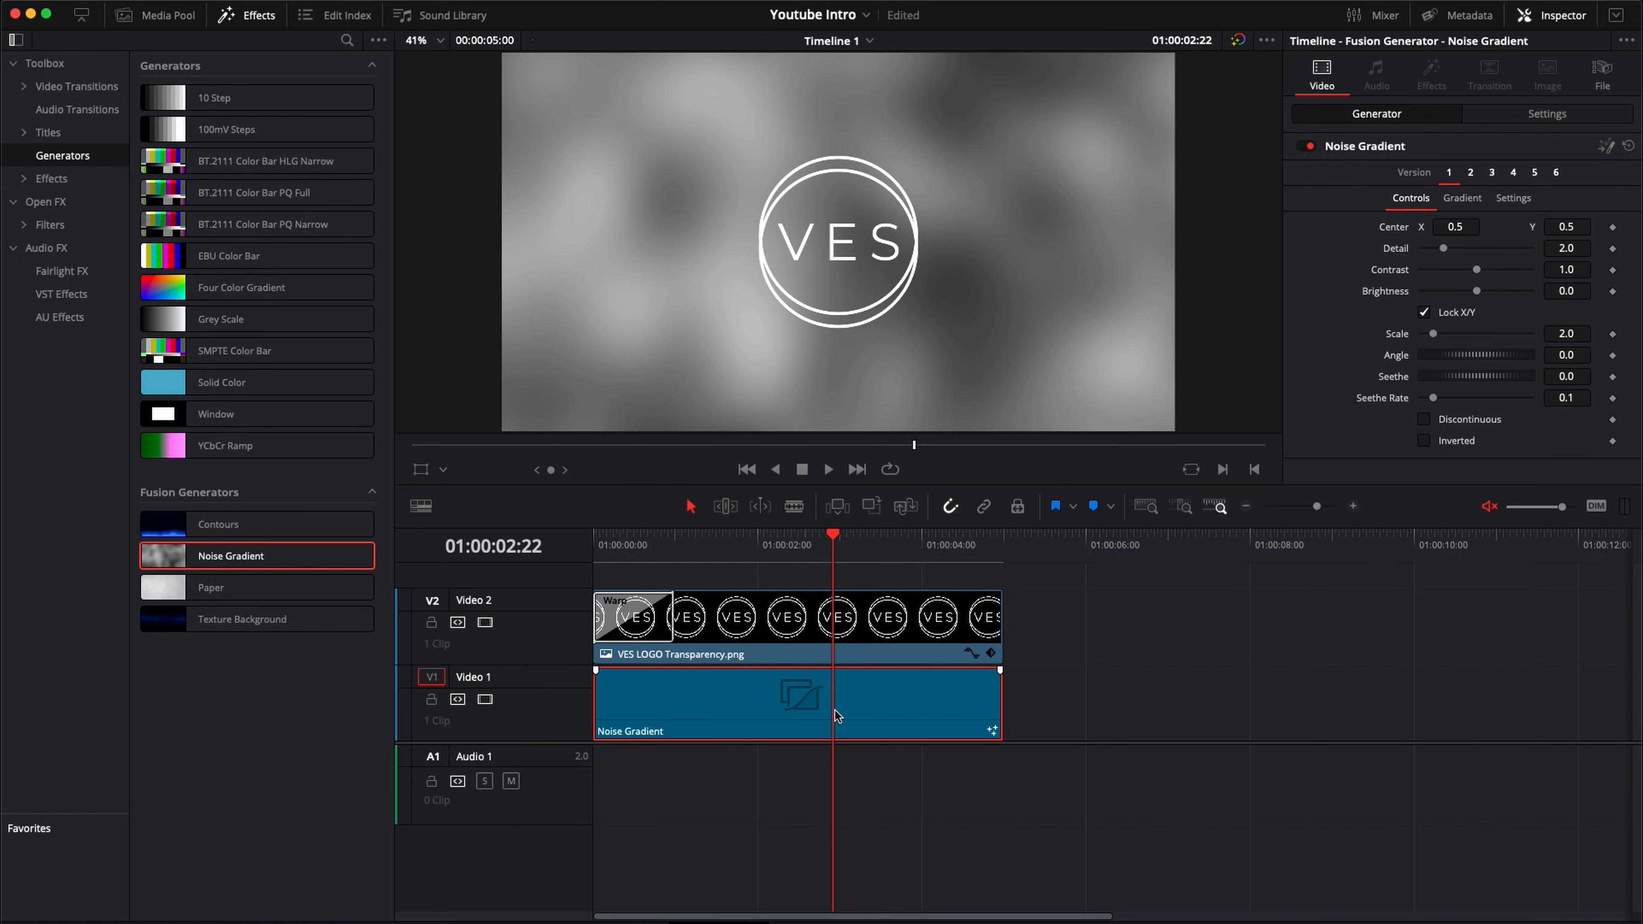
pyautogui.click(1463, 199)
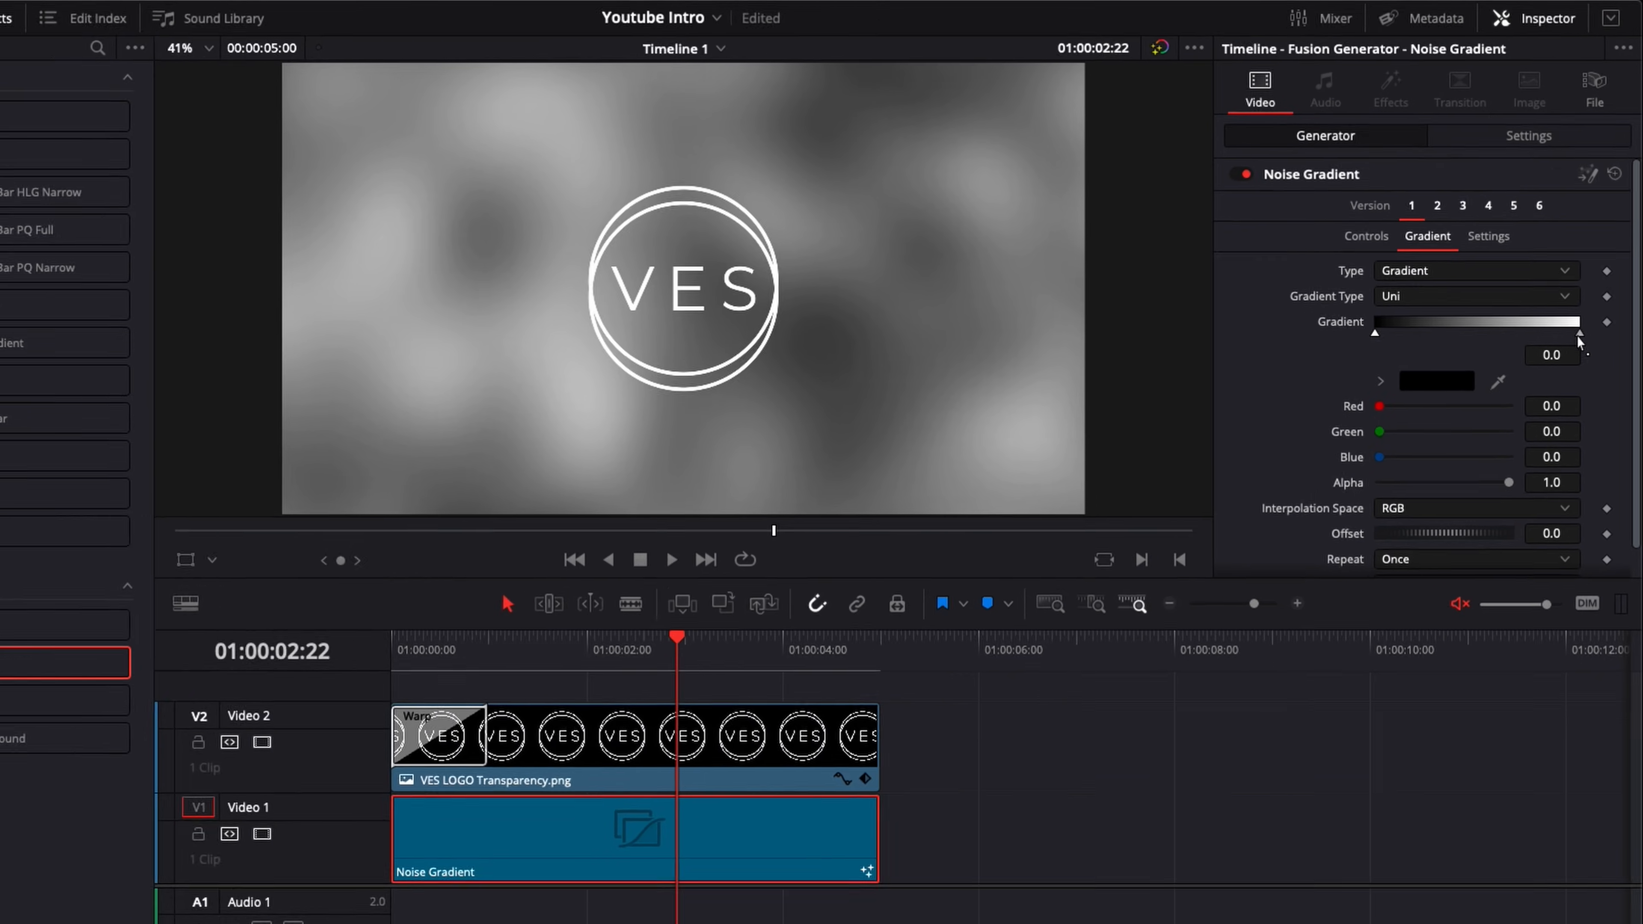
pyautogui.click(1589, 280)
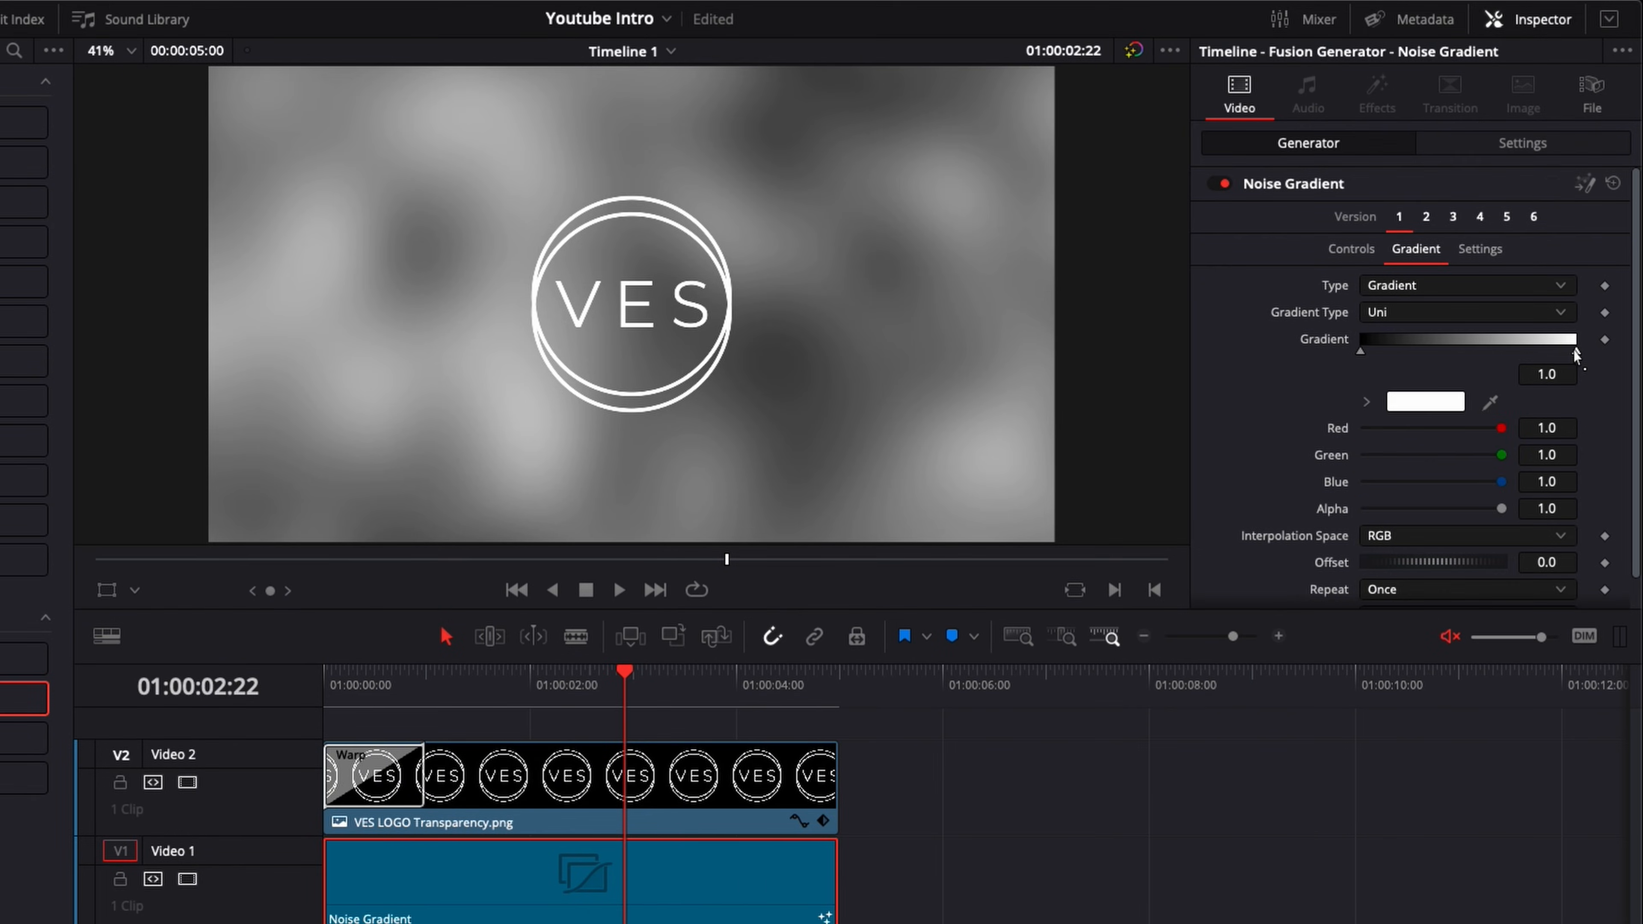
pyautogui.click(1429, 404)
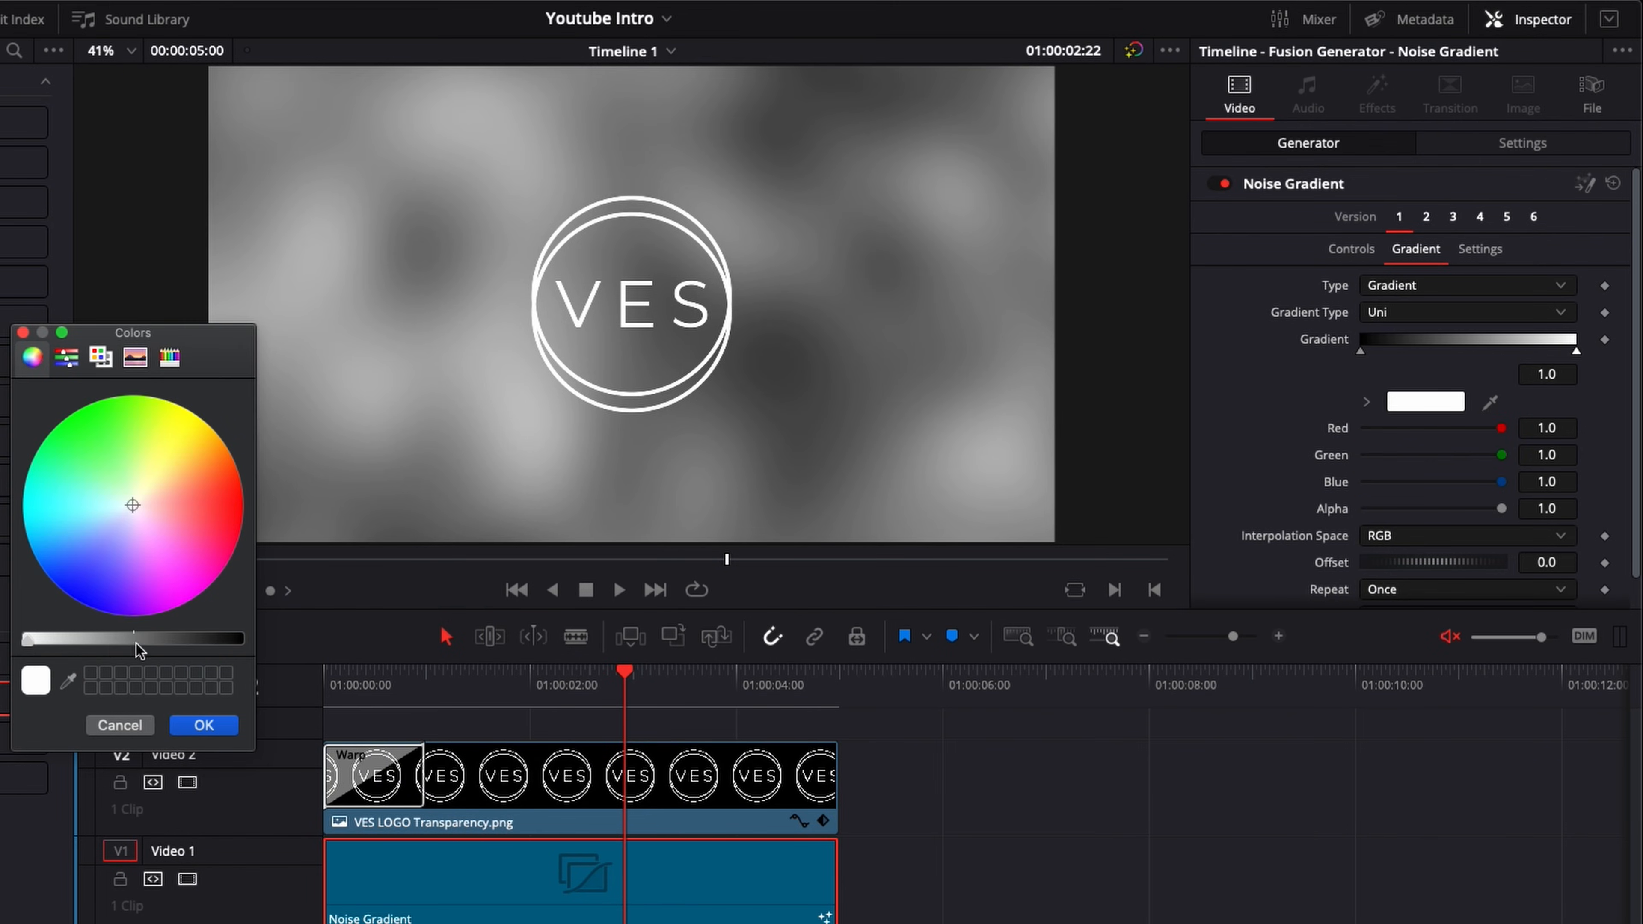
pyautogui.click(115, 639)
pyautogui.click(203, 725)
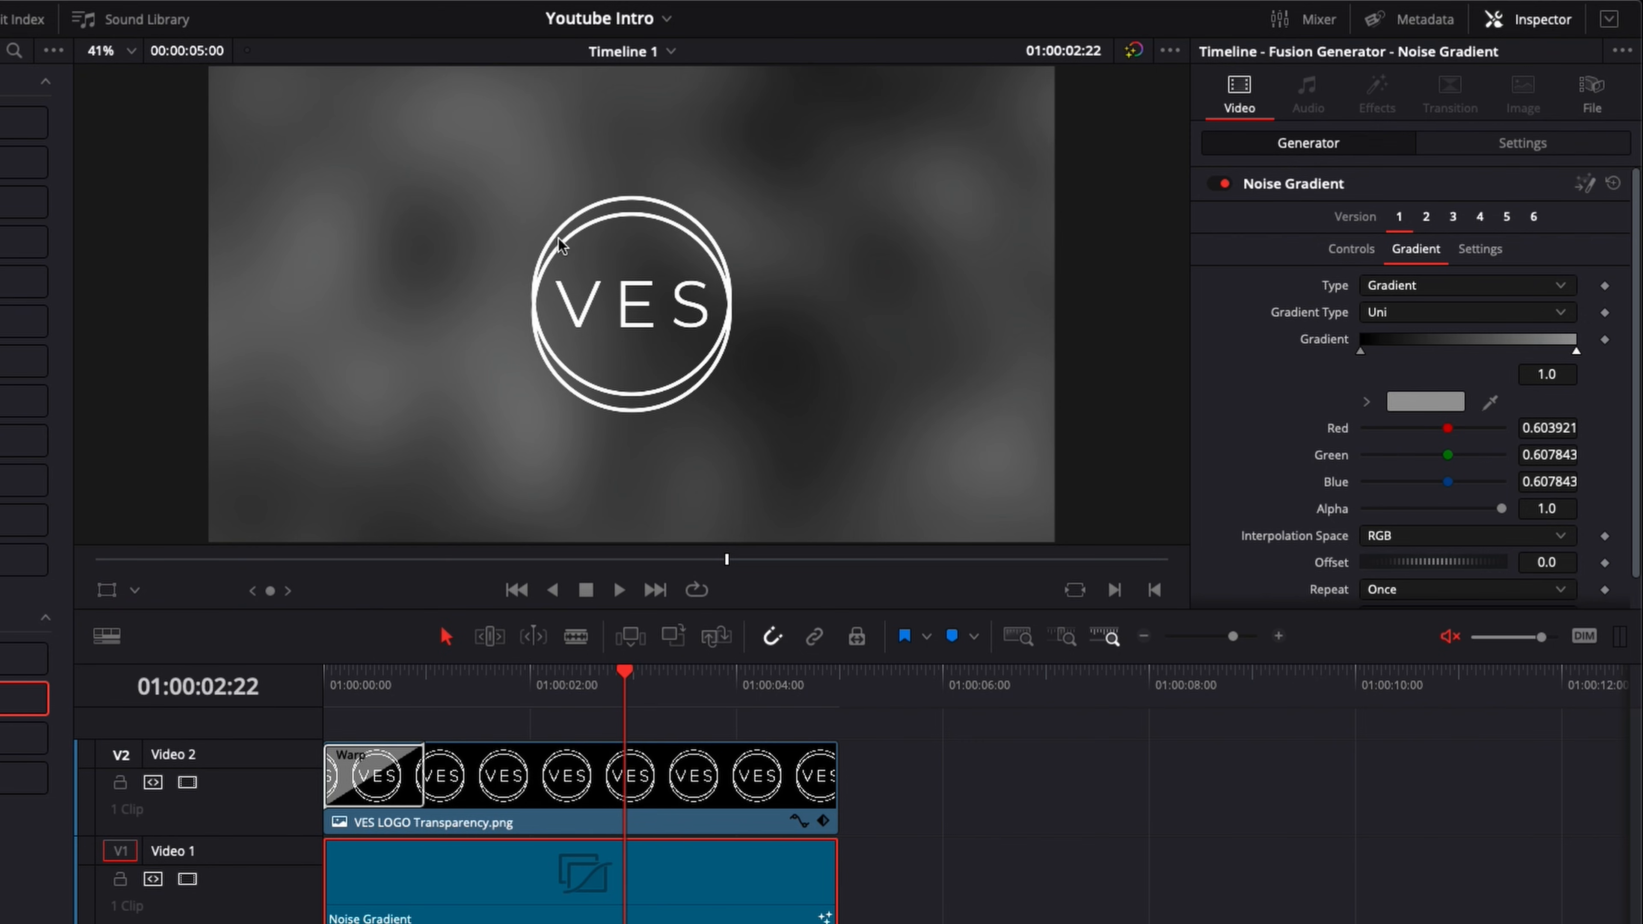
pyautogui.click(338, 690)
pyautogui.press('space')
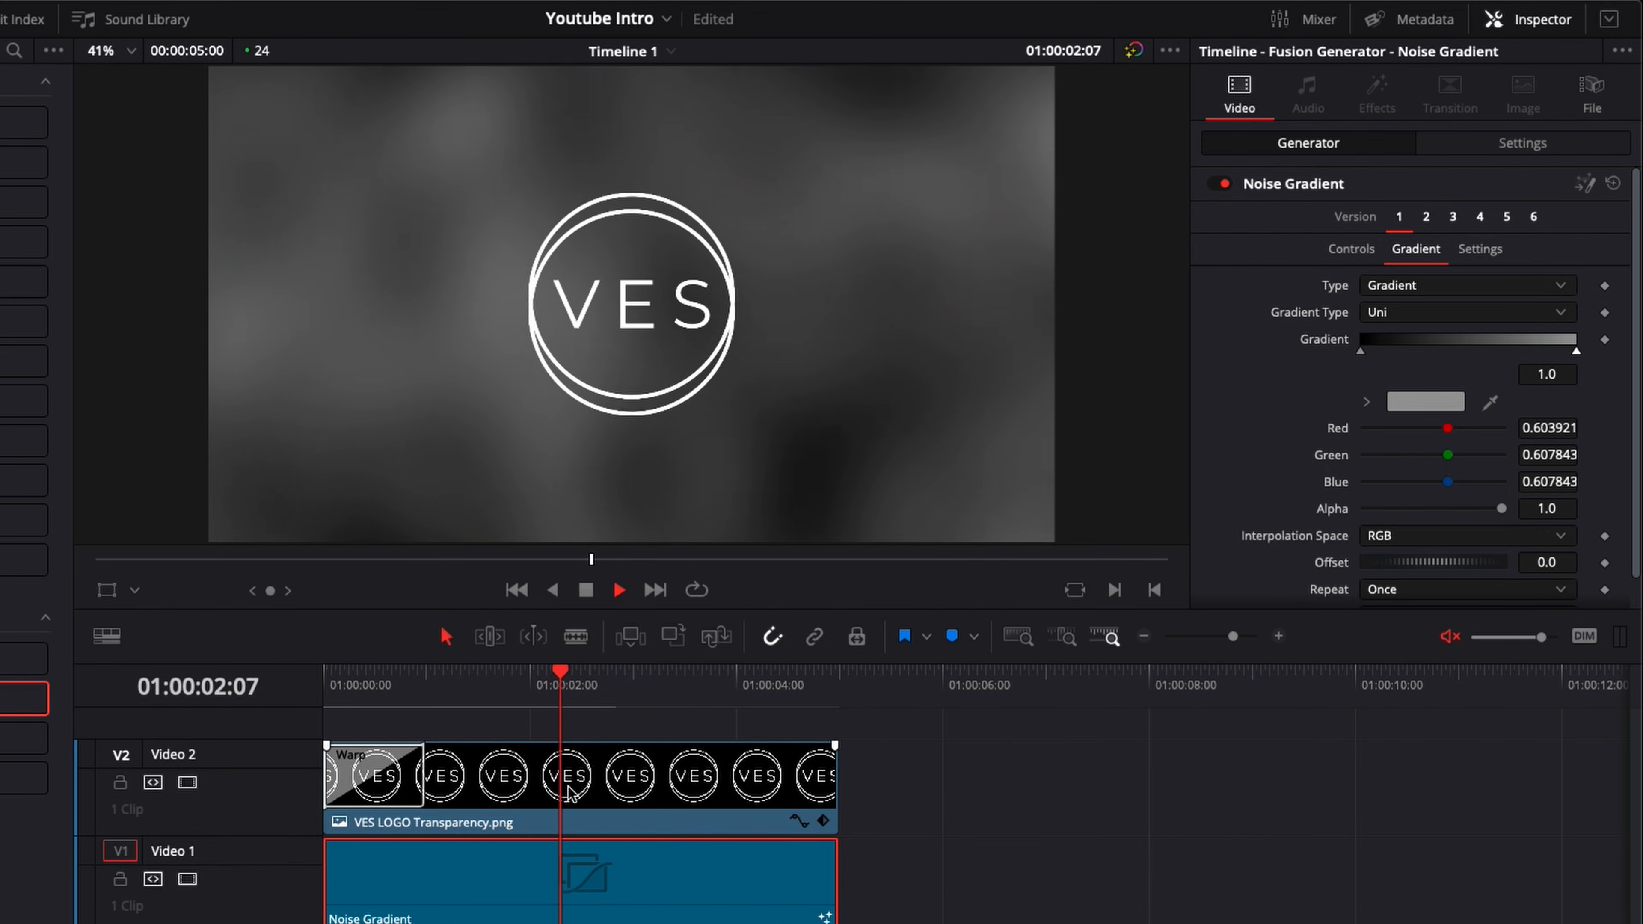
pyautogui.press('space')
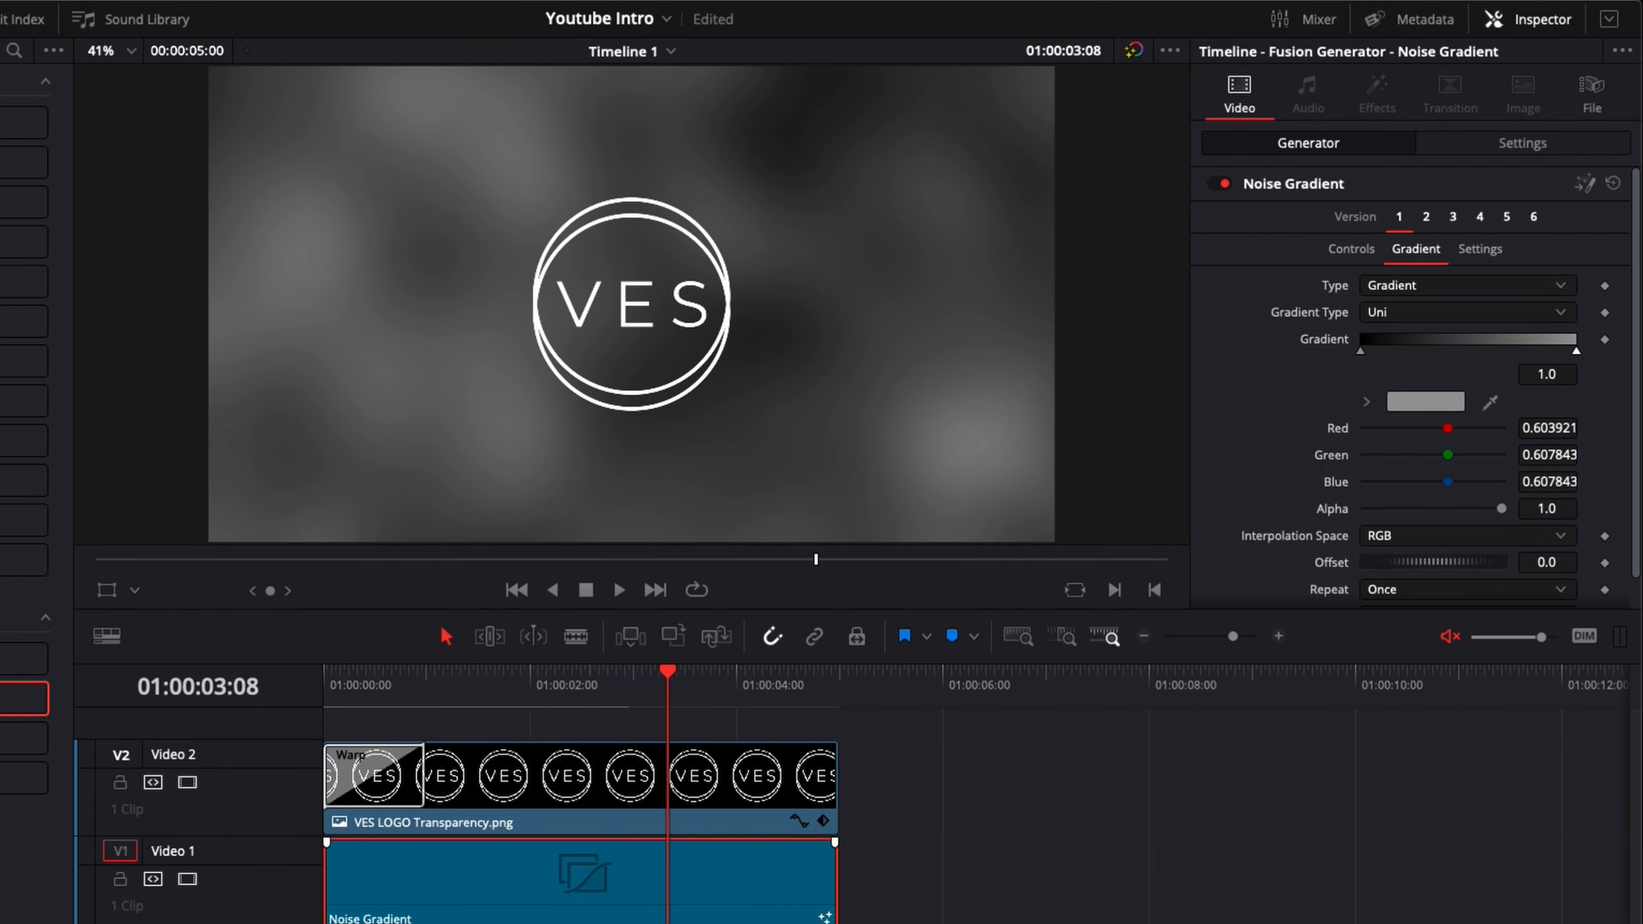
# Step: Try Noise Gradient versions 2, 3 and 4 as the background behind the logo
pyautogui.click(1426, 217)
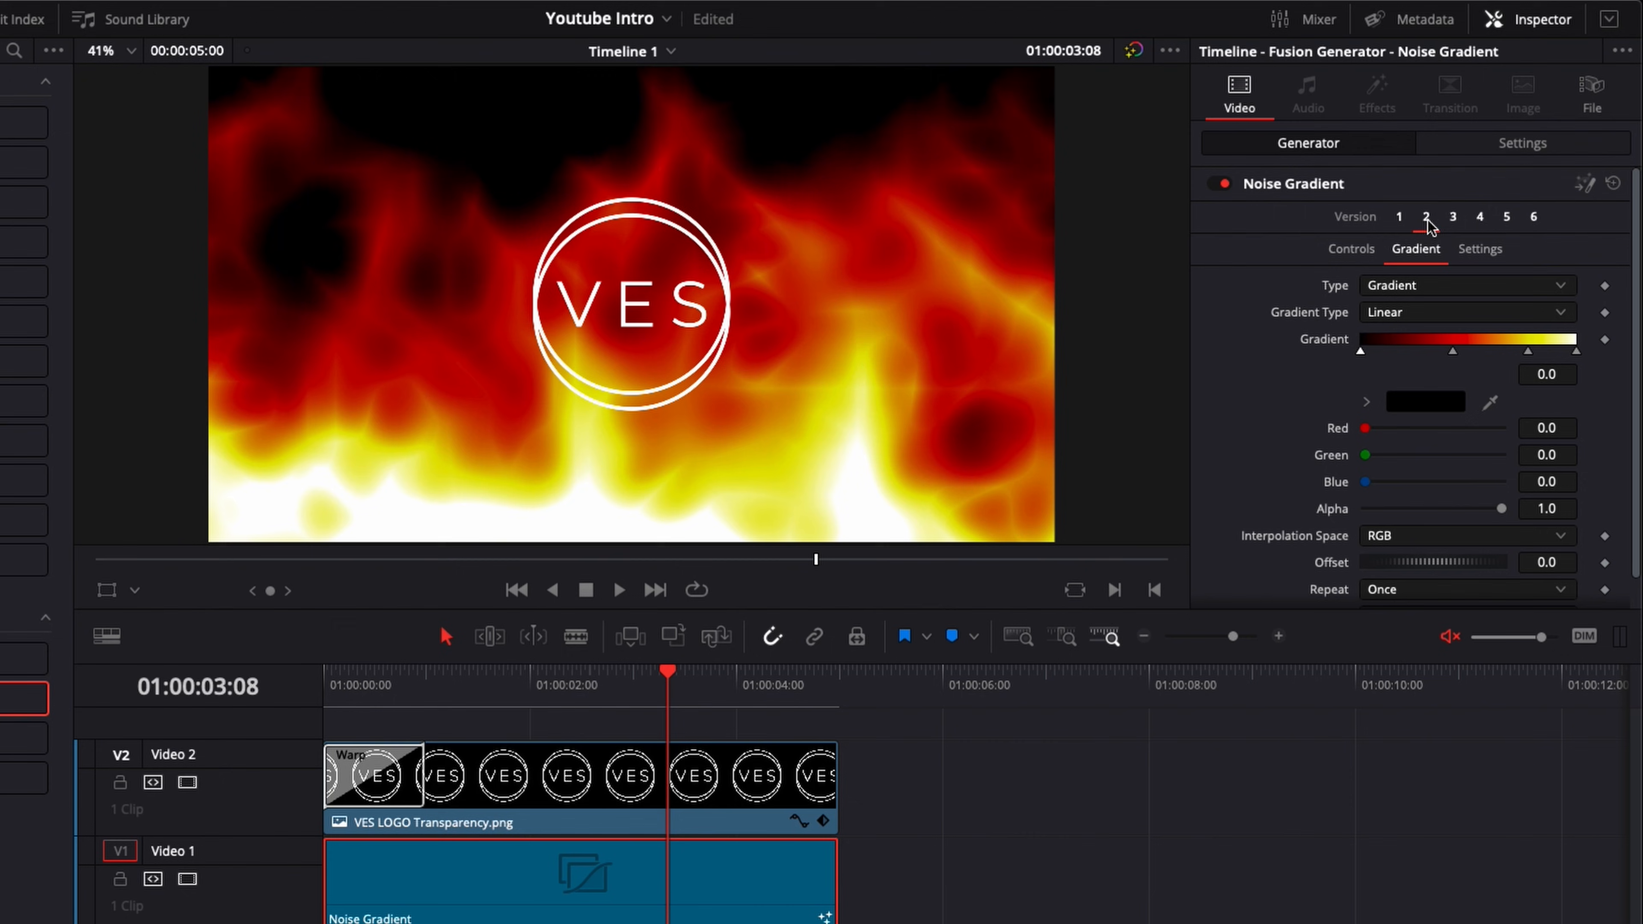
pyautogui.click(1454, 218)
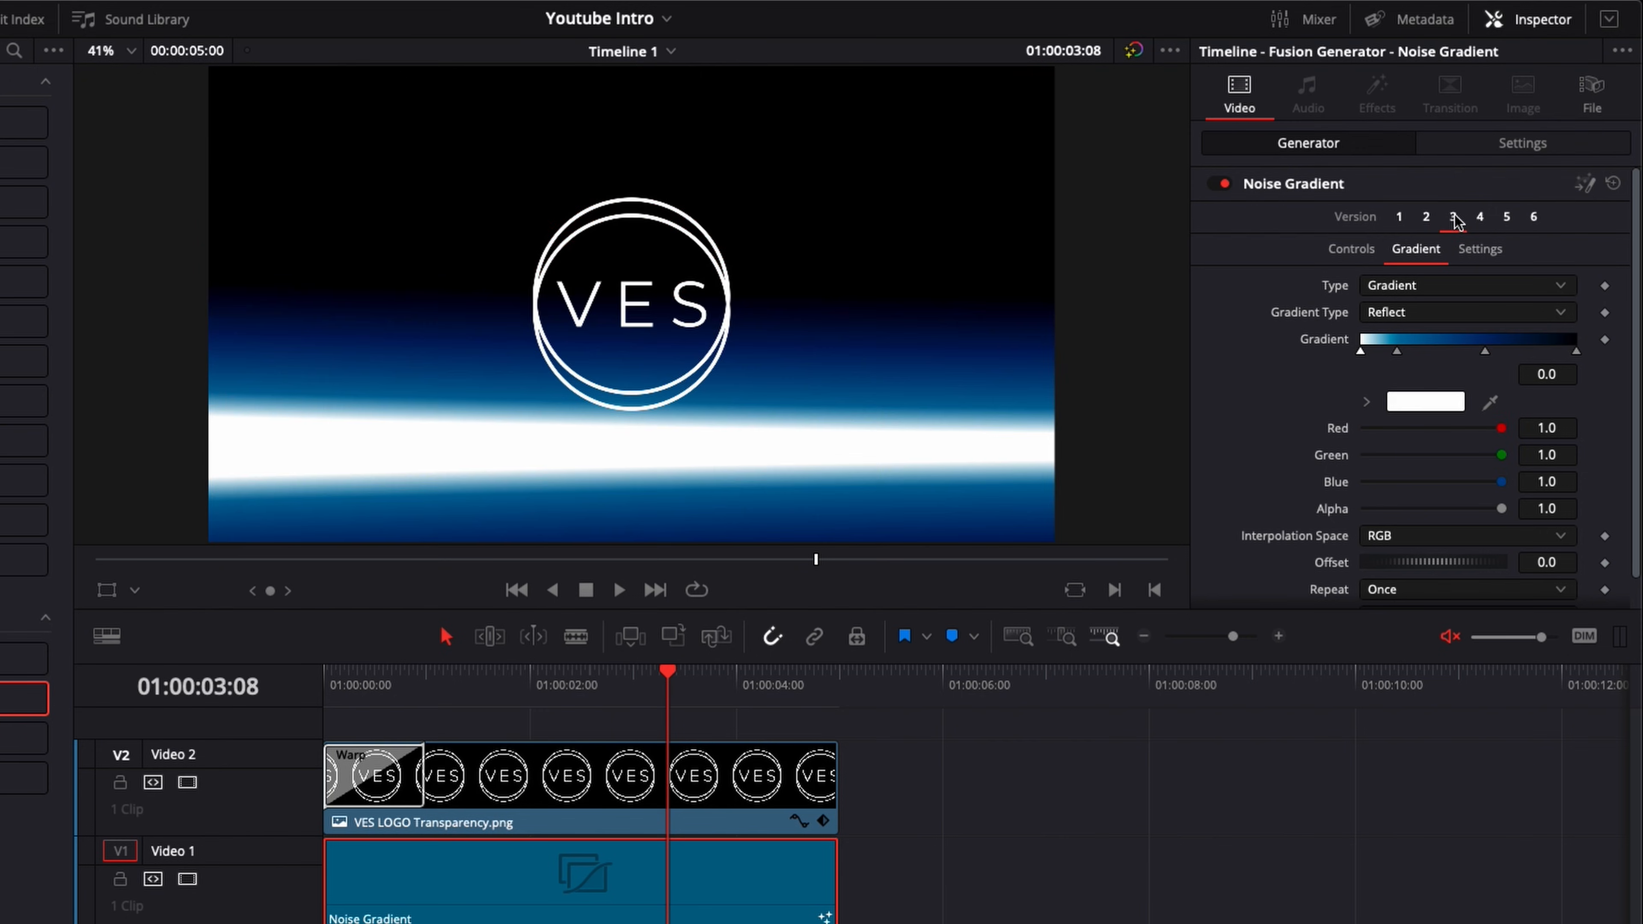
pyautogui.click(1479, 218)
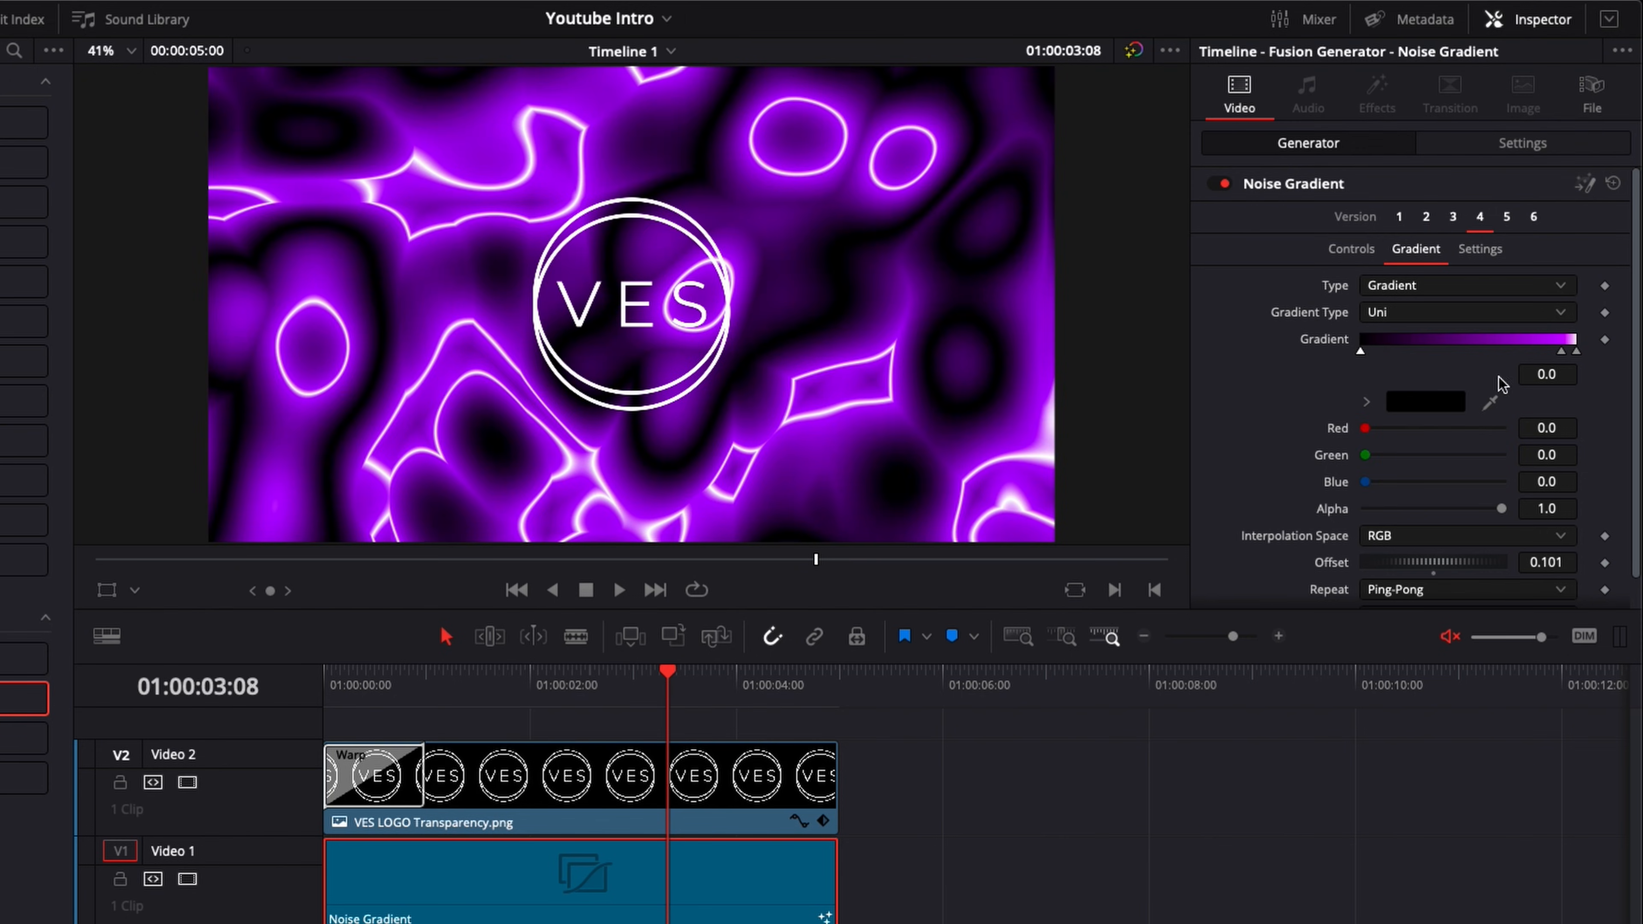
# Step: Try the Square and Cross gradient types on version 3 of the Noise Gradient
pyautogui.click(1453, 218)
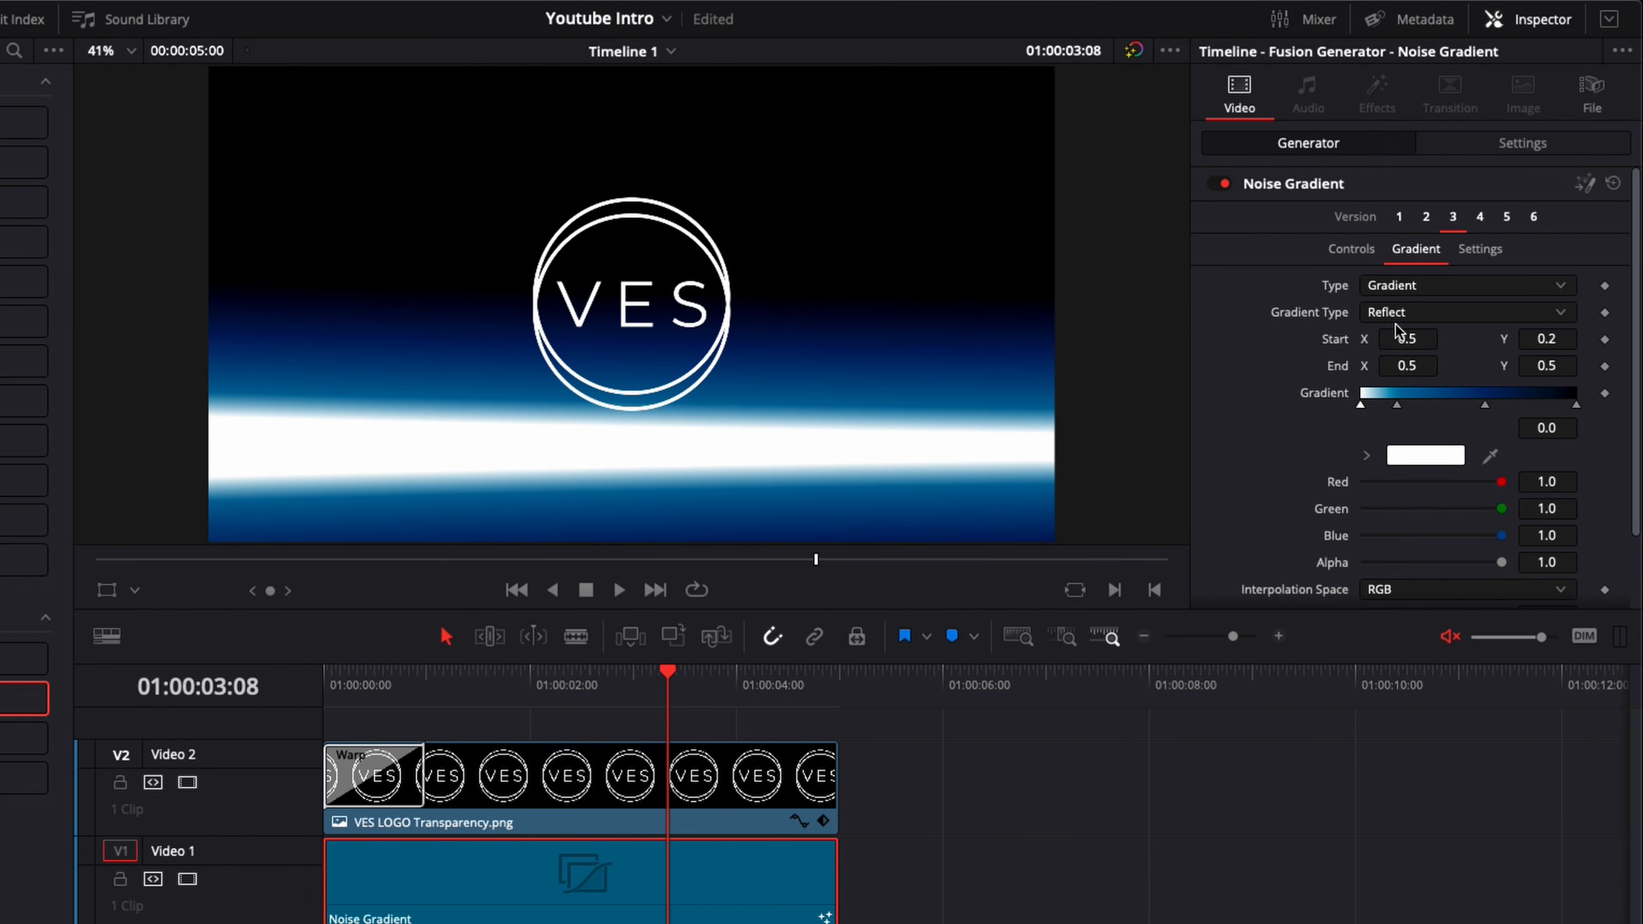
pyautogui.click(1400, 317)
pyautogui.click(1397, 411)
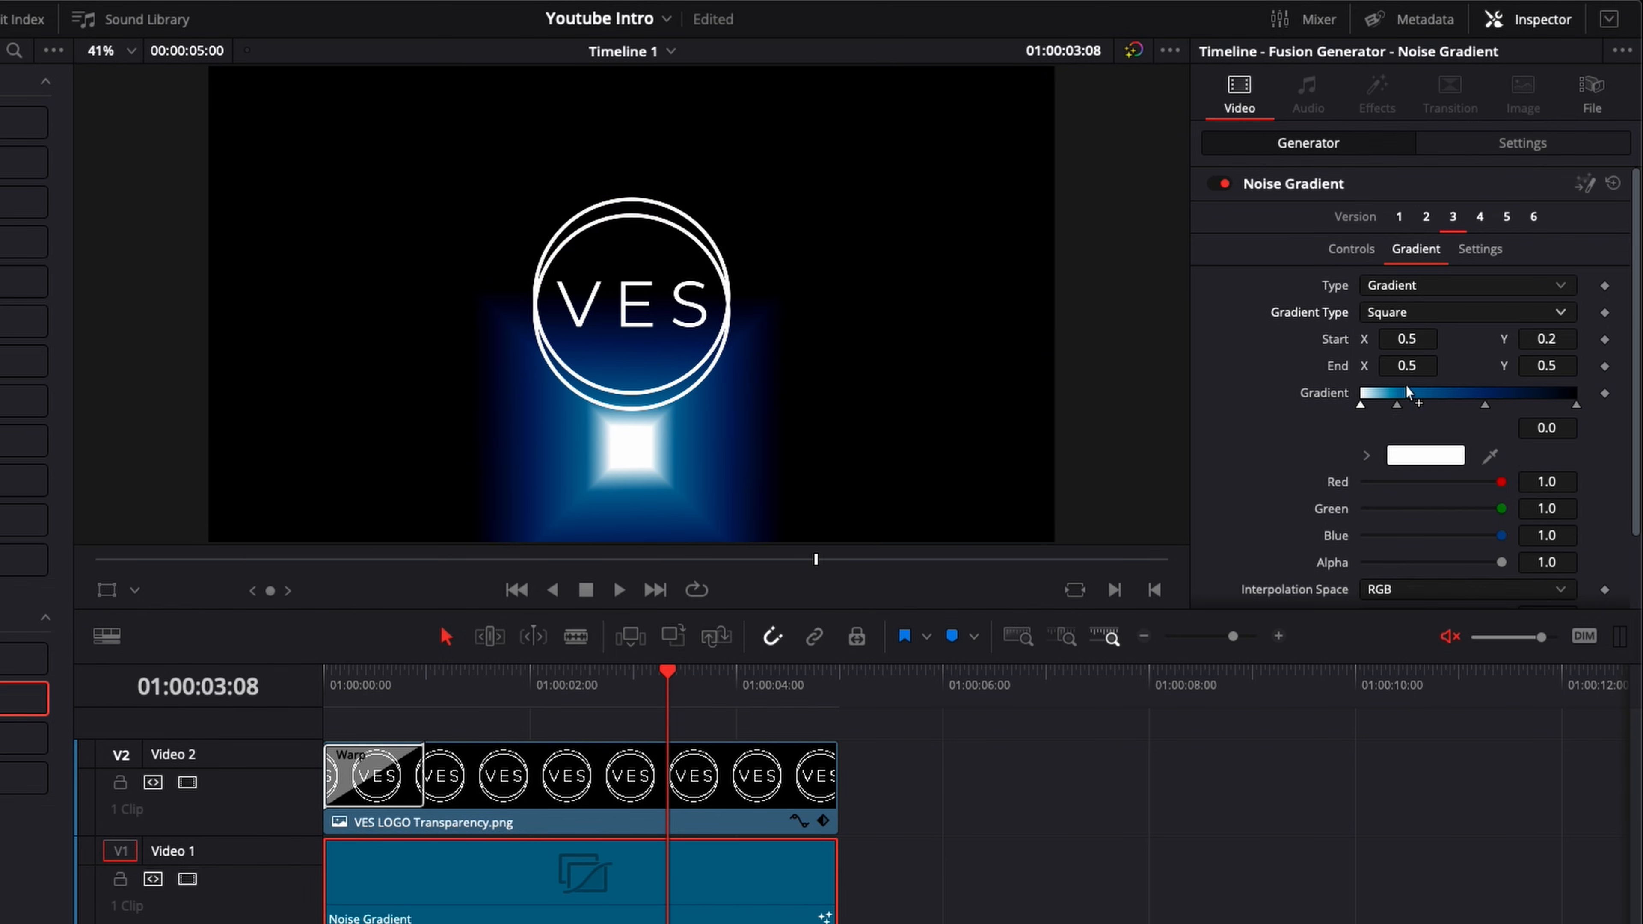
pyautogui.click(1421, 324)
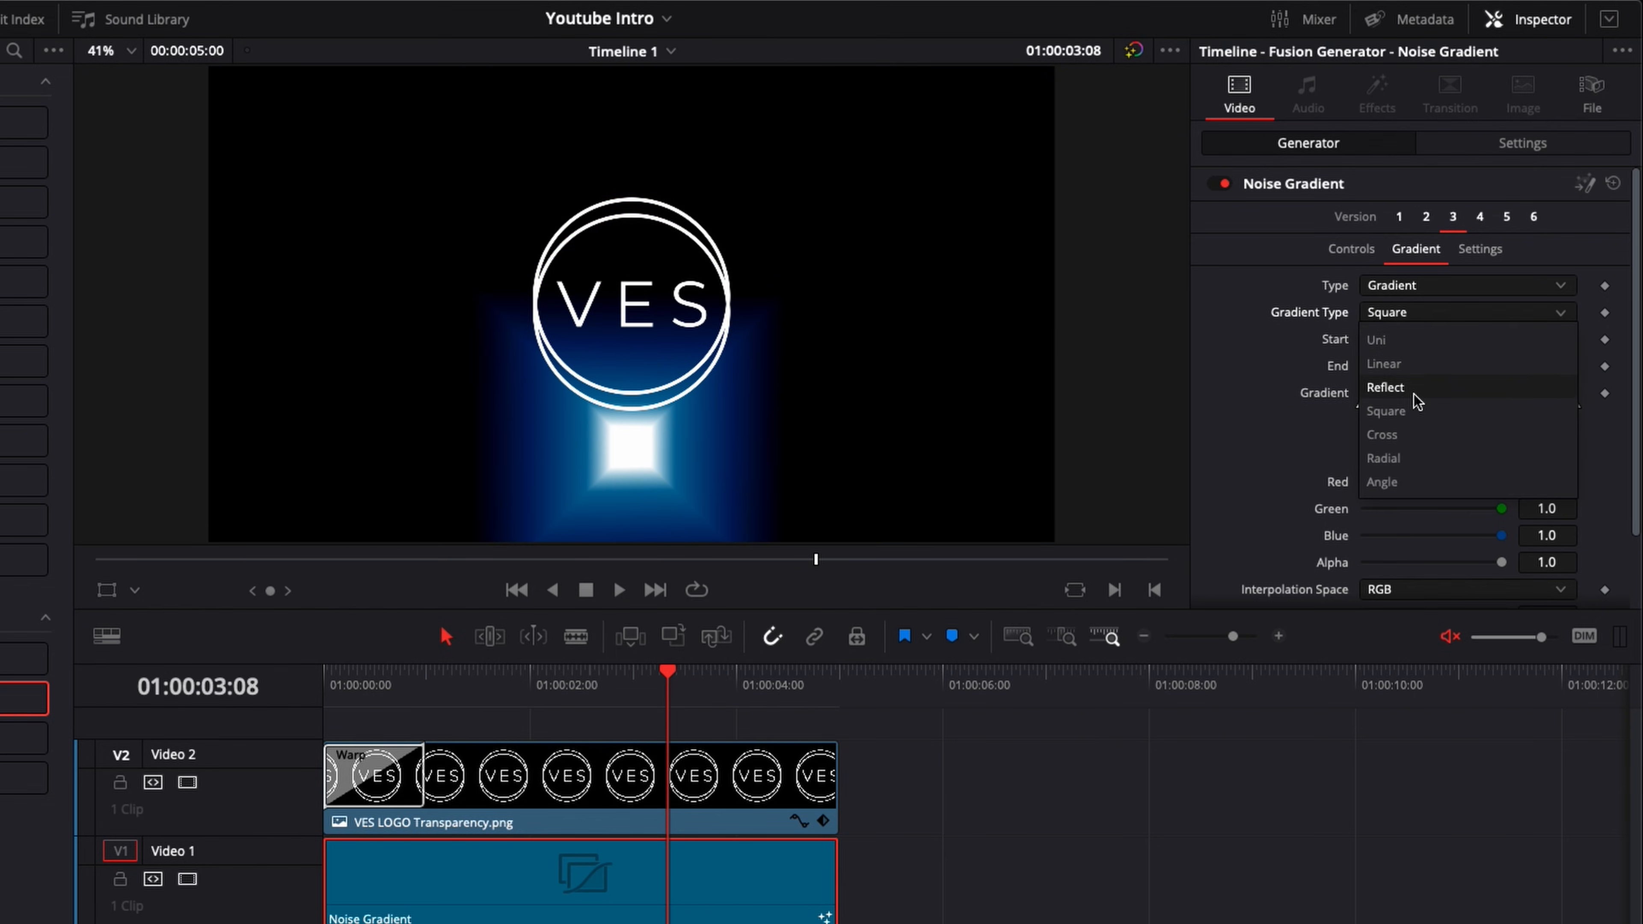
pyautogui.click(1395, 439)
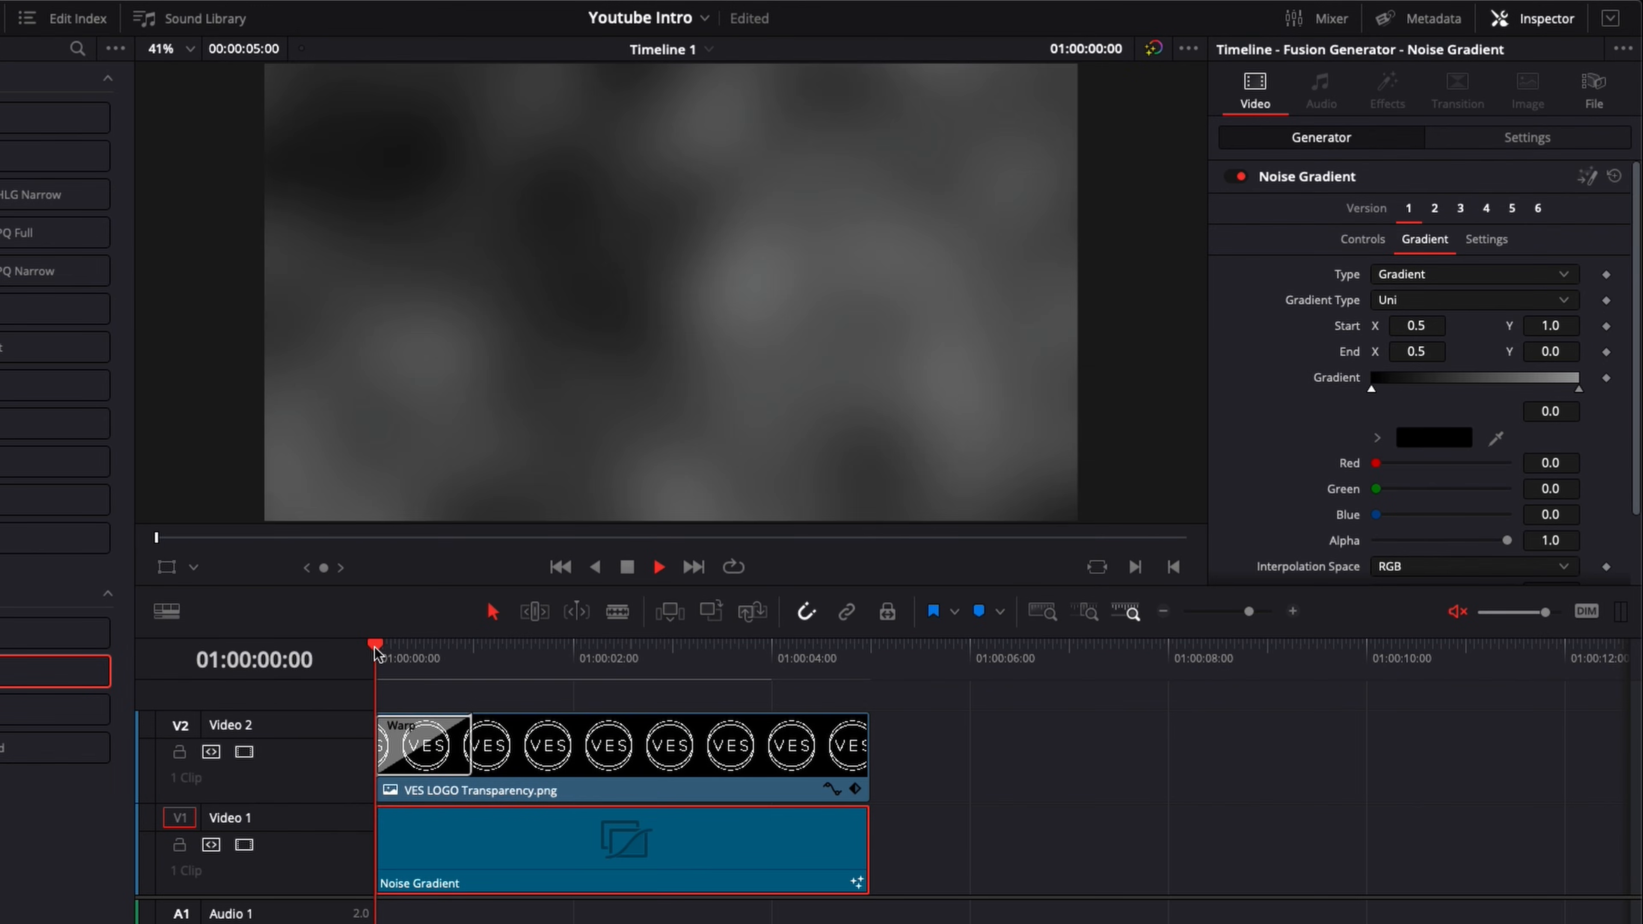
# Step: Play back the intro with the dark grey version 1 Noise Gradient background
pyautogui.press('space')
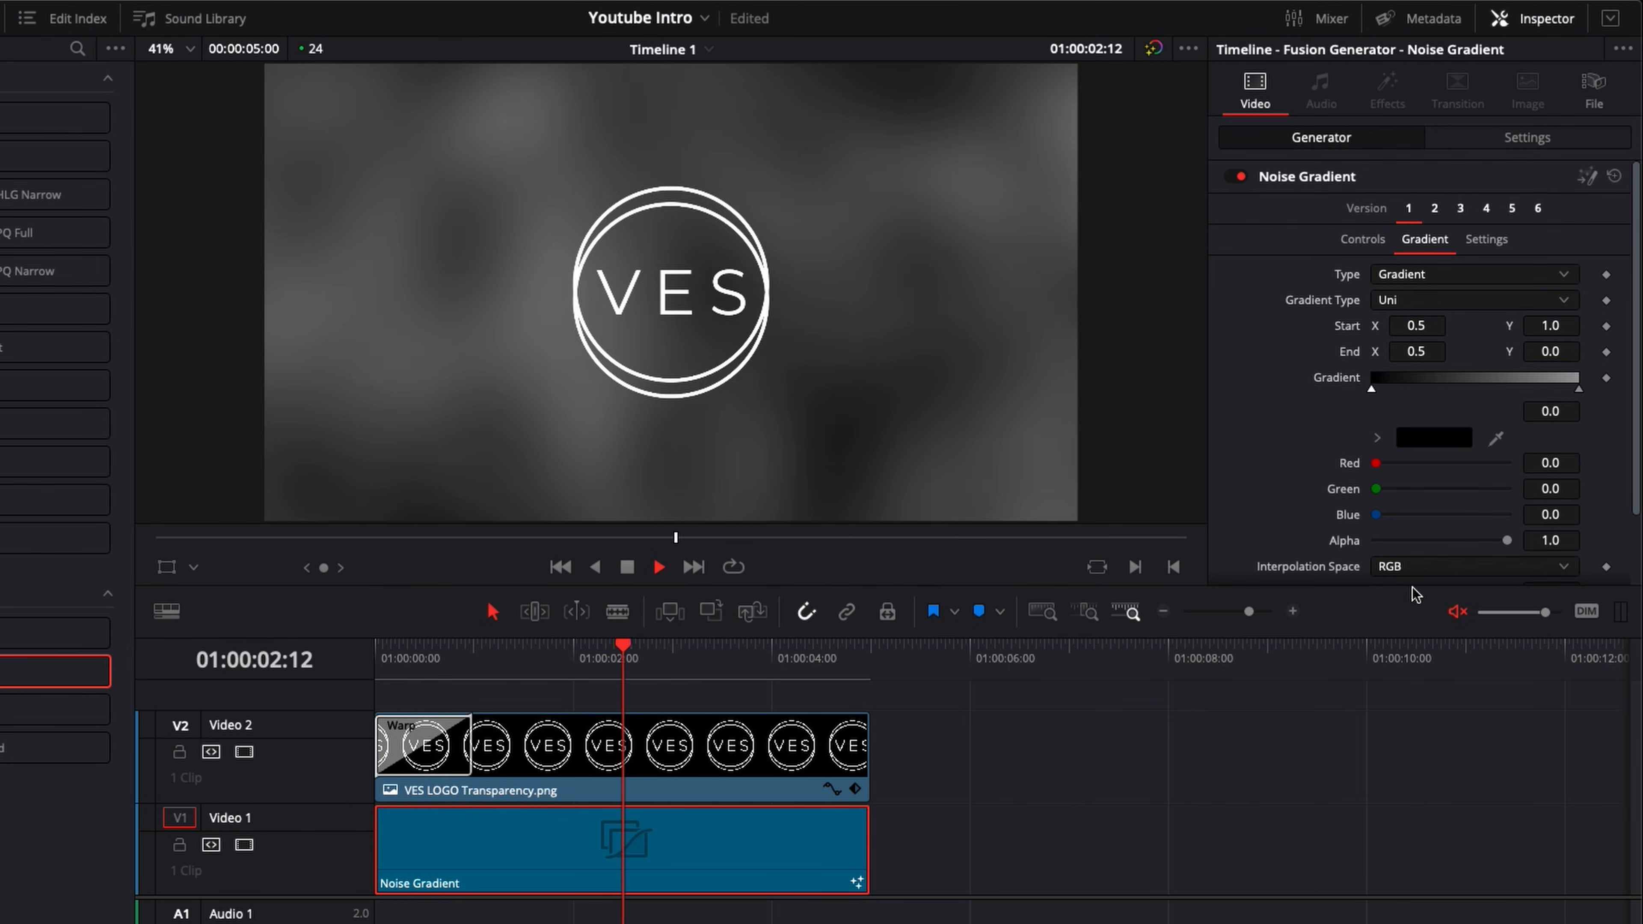
pyautogui.press('space')
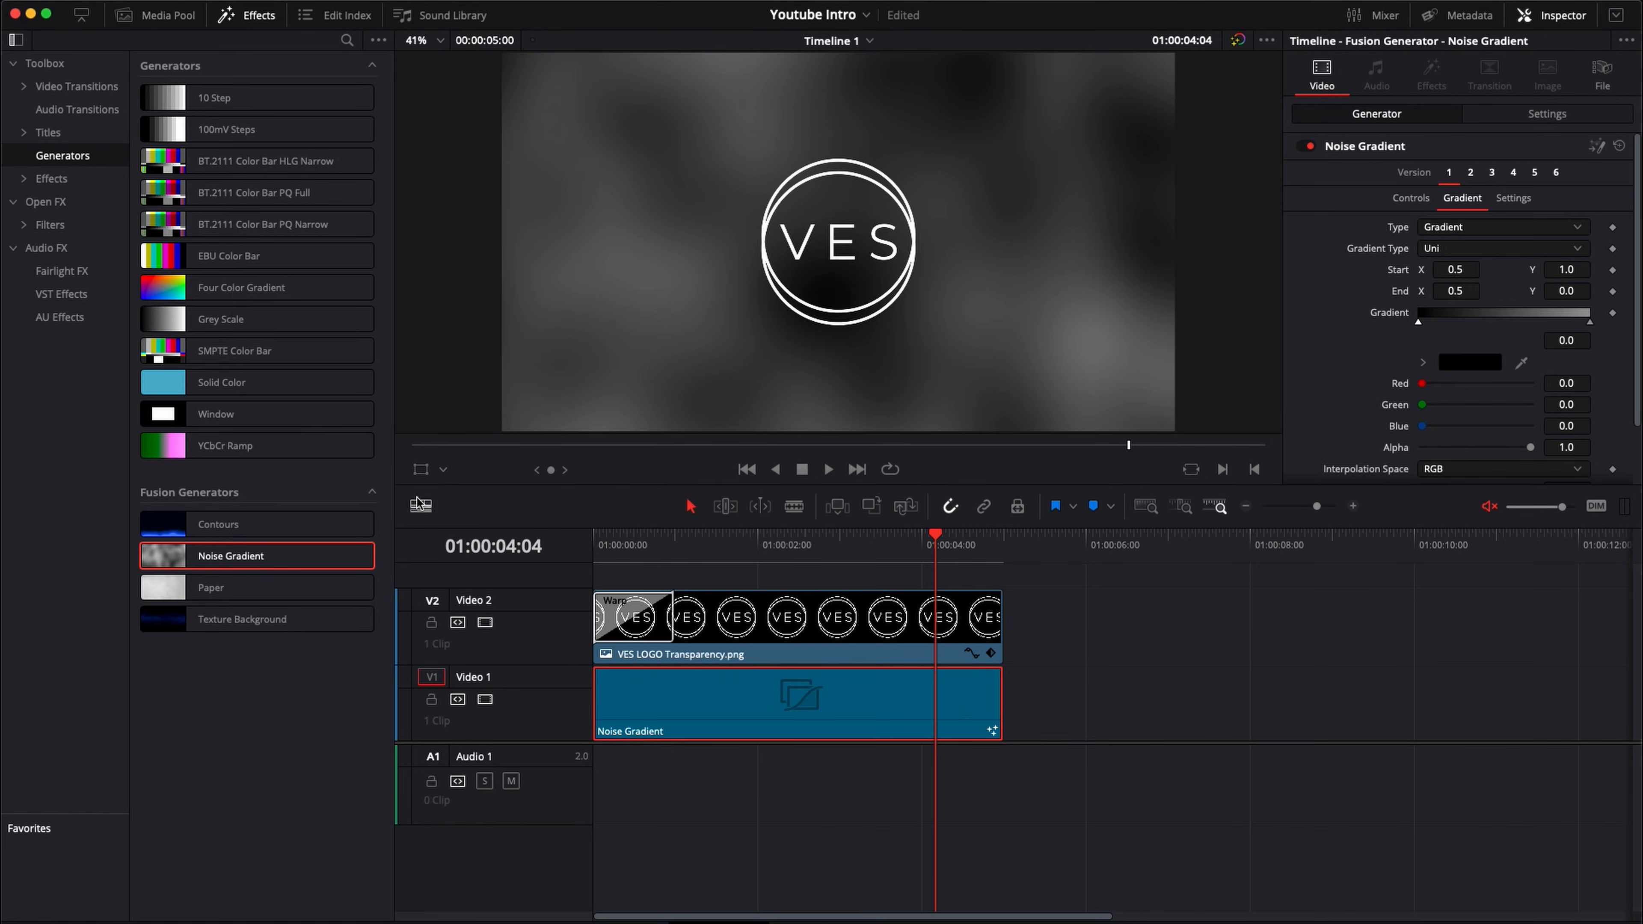
# Step: Place a Four Color Gradient generator after the Noise Gradient on Video 1, show its colour settings, and return to the logo animation
pyautogui.moveTo(200, 291); pyautogui.dragTo(1035, 702)
pyautogui.click(1196, 539)
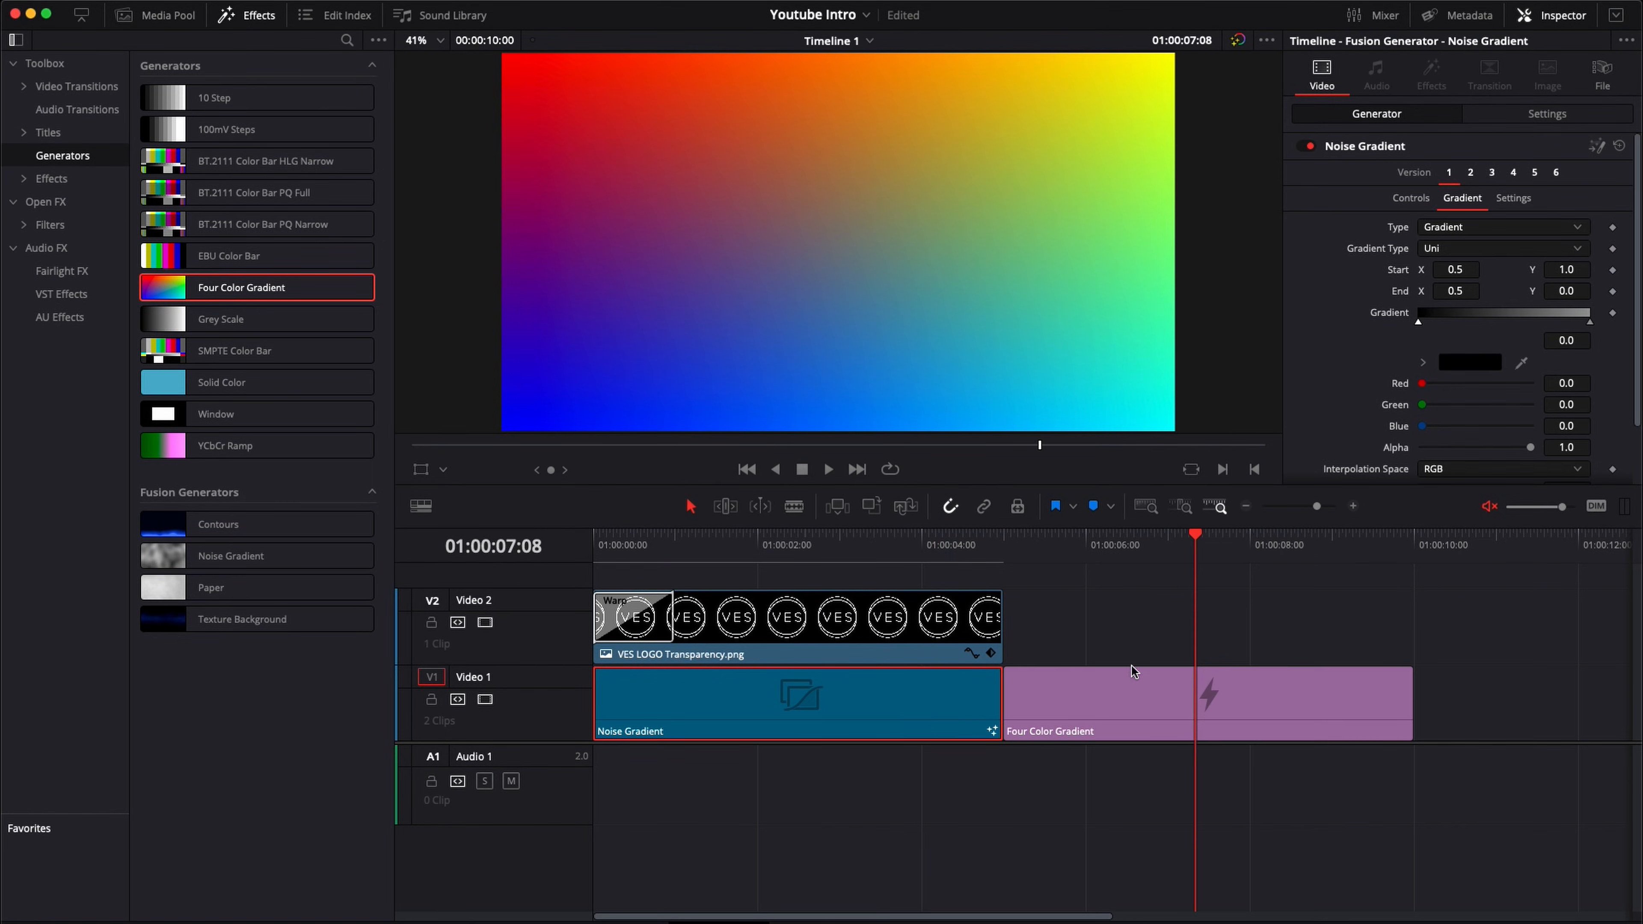
pyautogui.click(1152, 718)
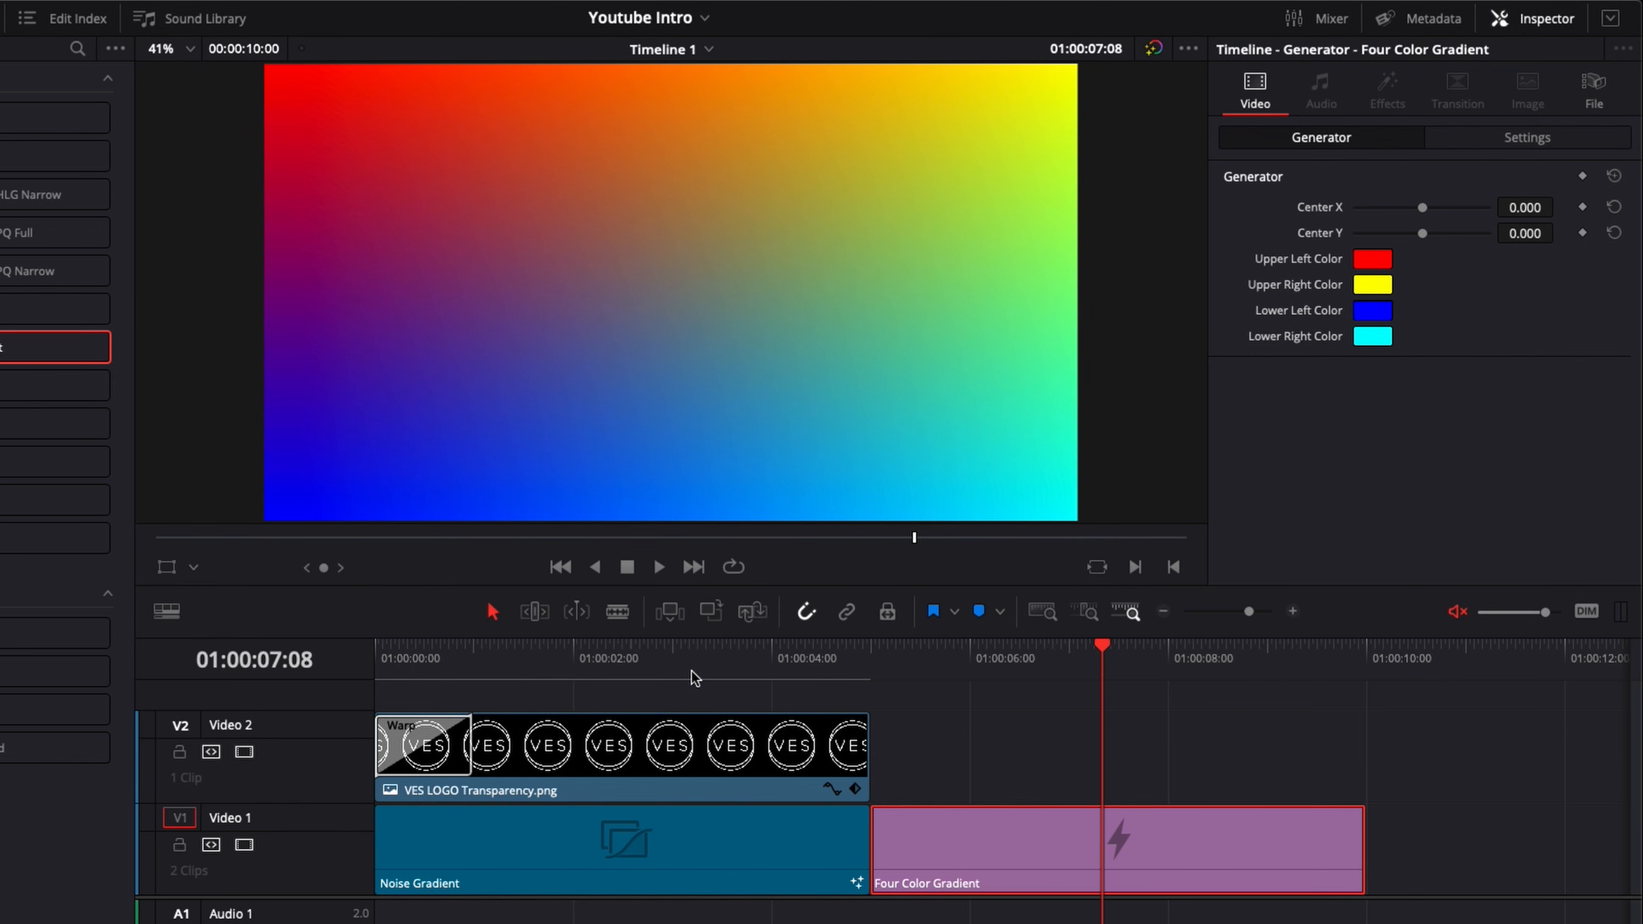
pyautogui.click(680, 652)
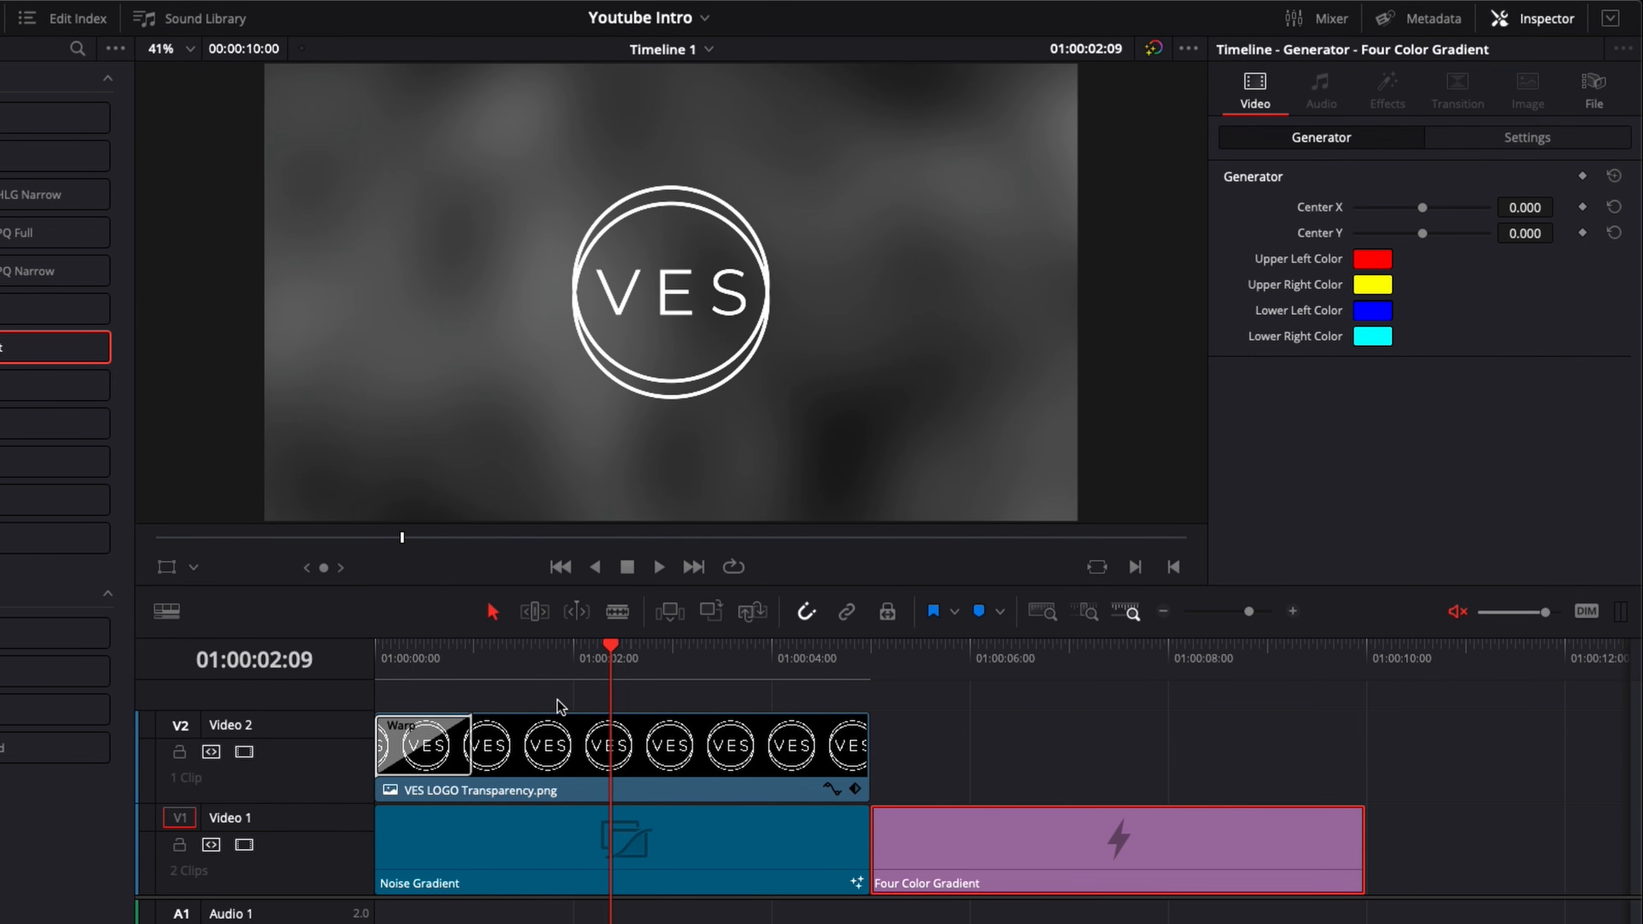
pyautogui.moveTo(536, 665); pyautogui.dragTo(476, 666)
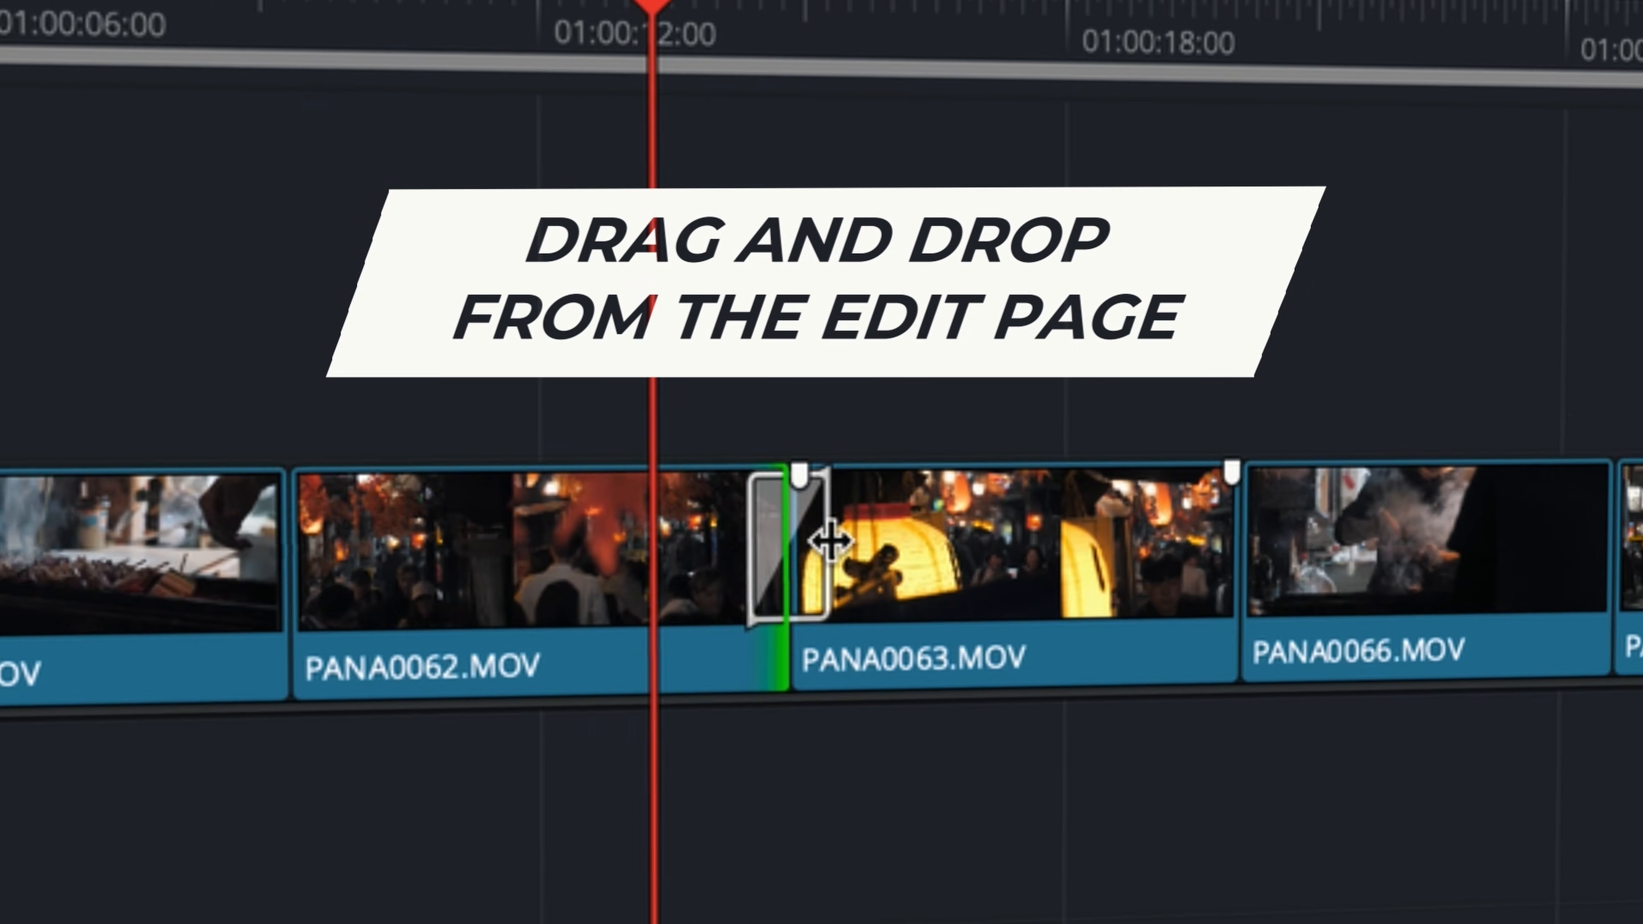
pyautogui.moveTo(822, 543); pyautogui.dragTo(939, 587)
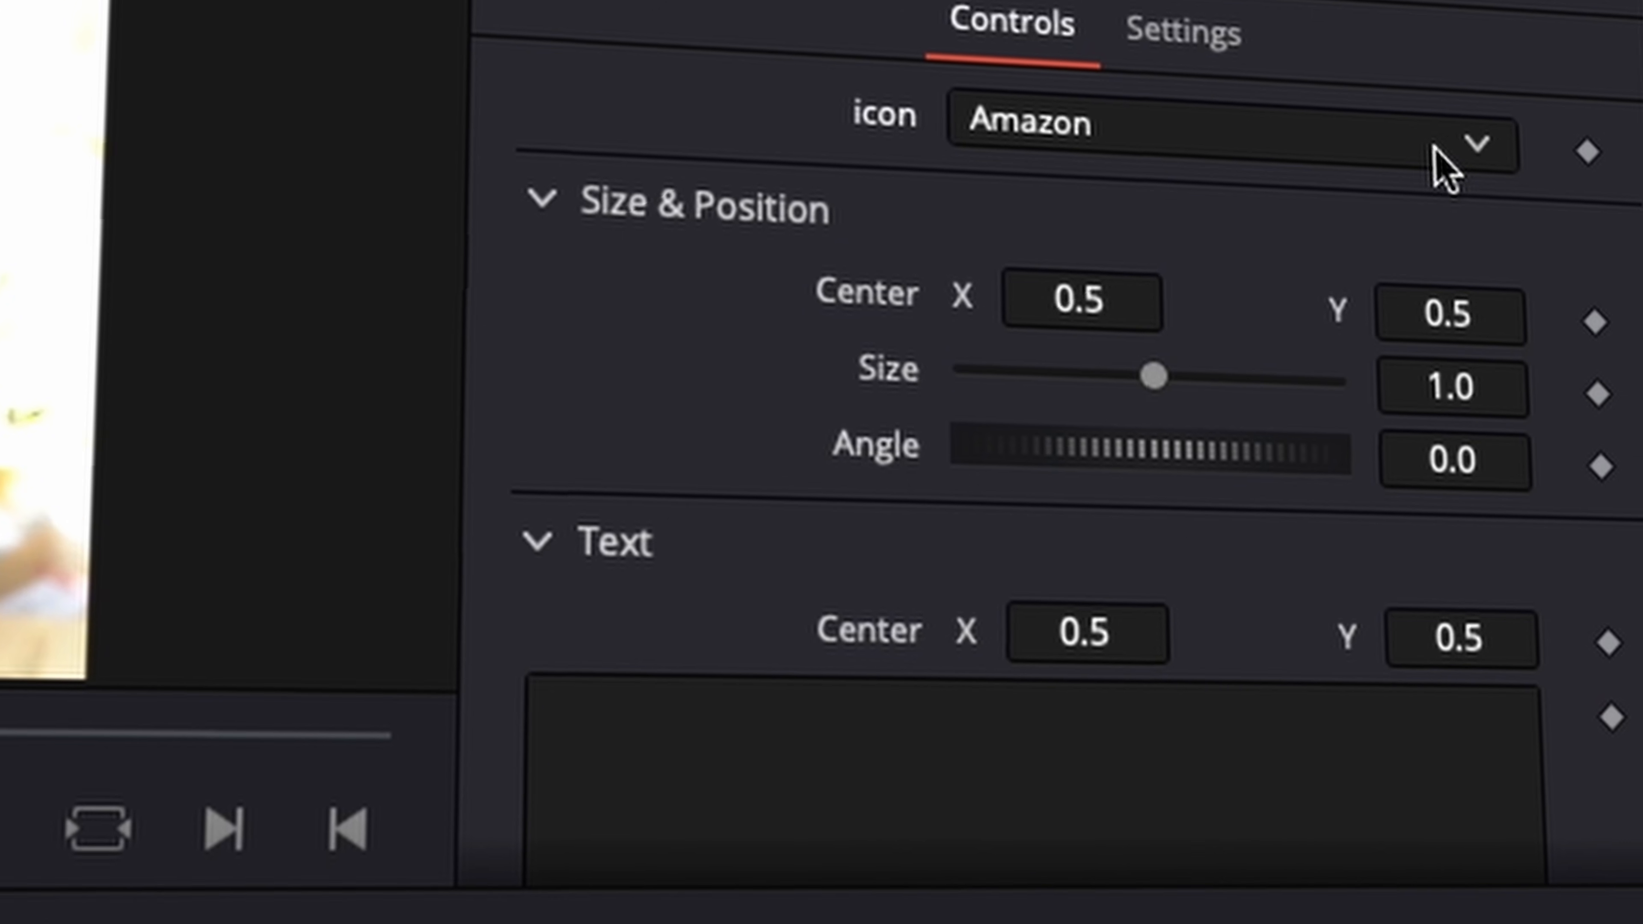
pyautogui.click(1431, 147)
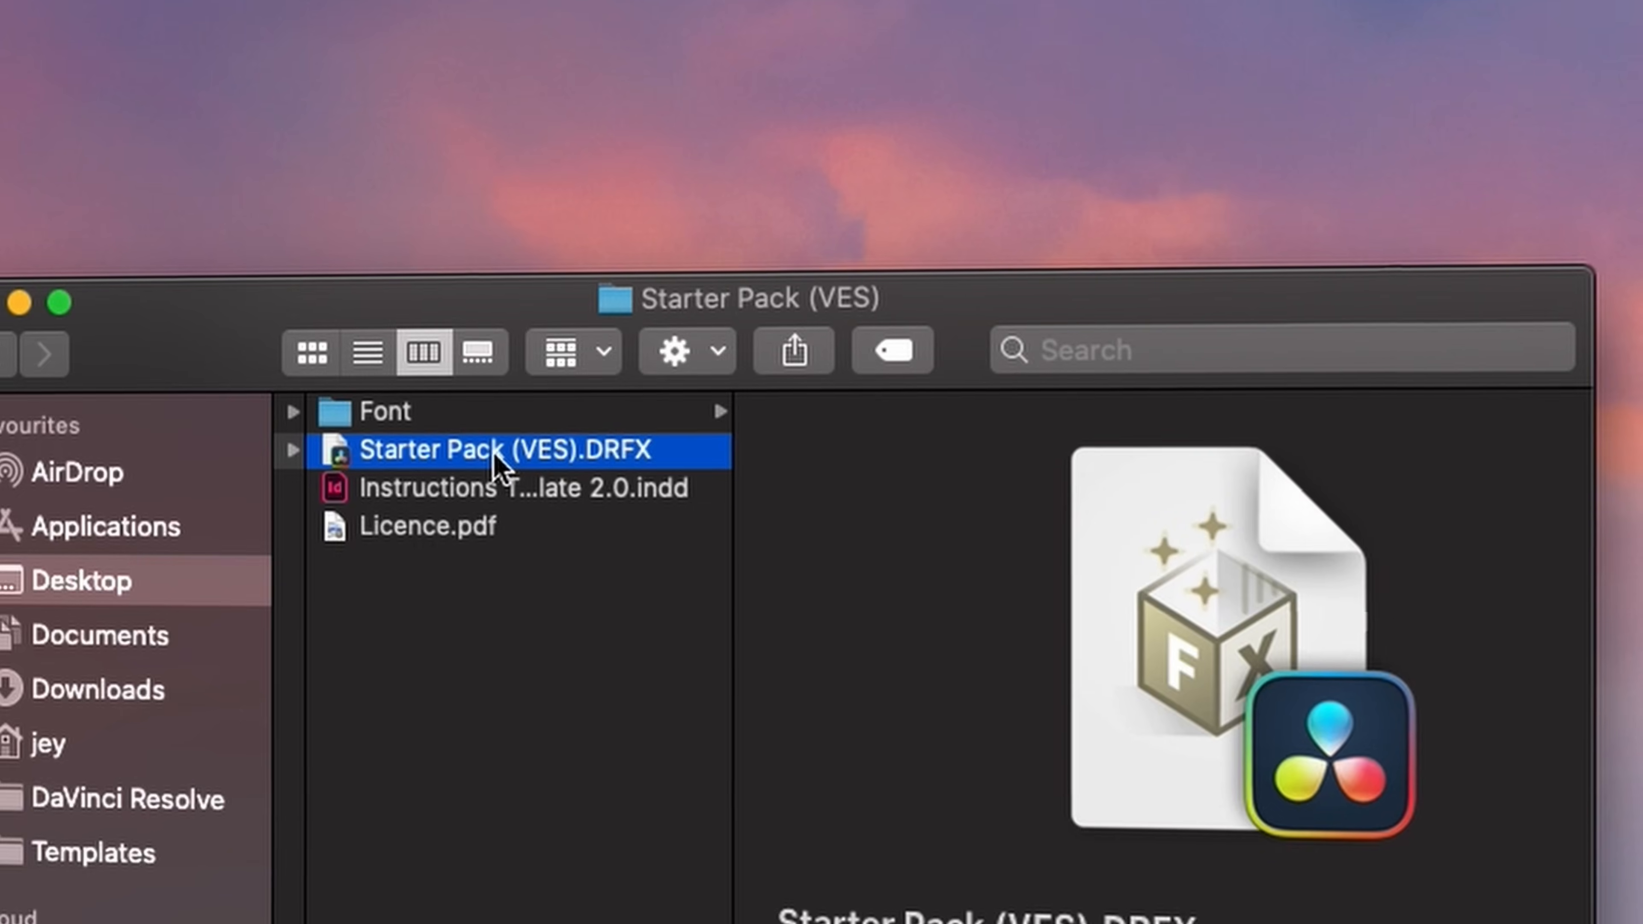
pyautogui.doubleClick(495, 460)
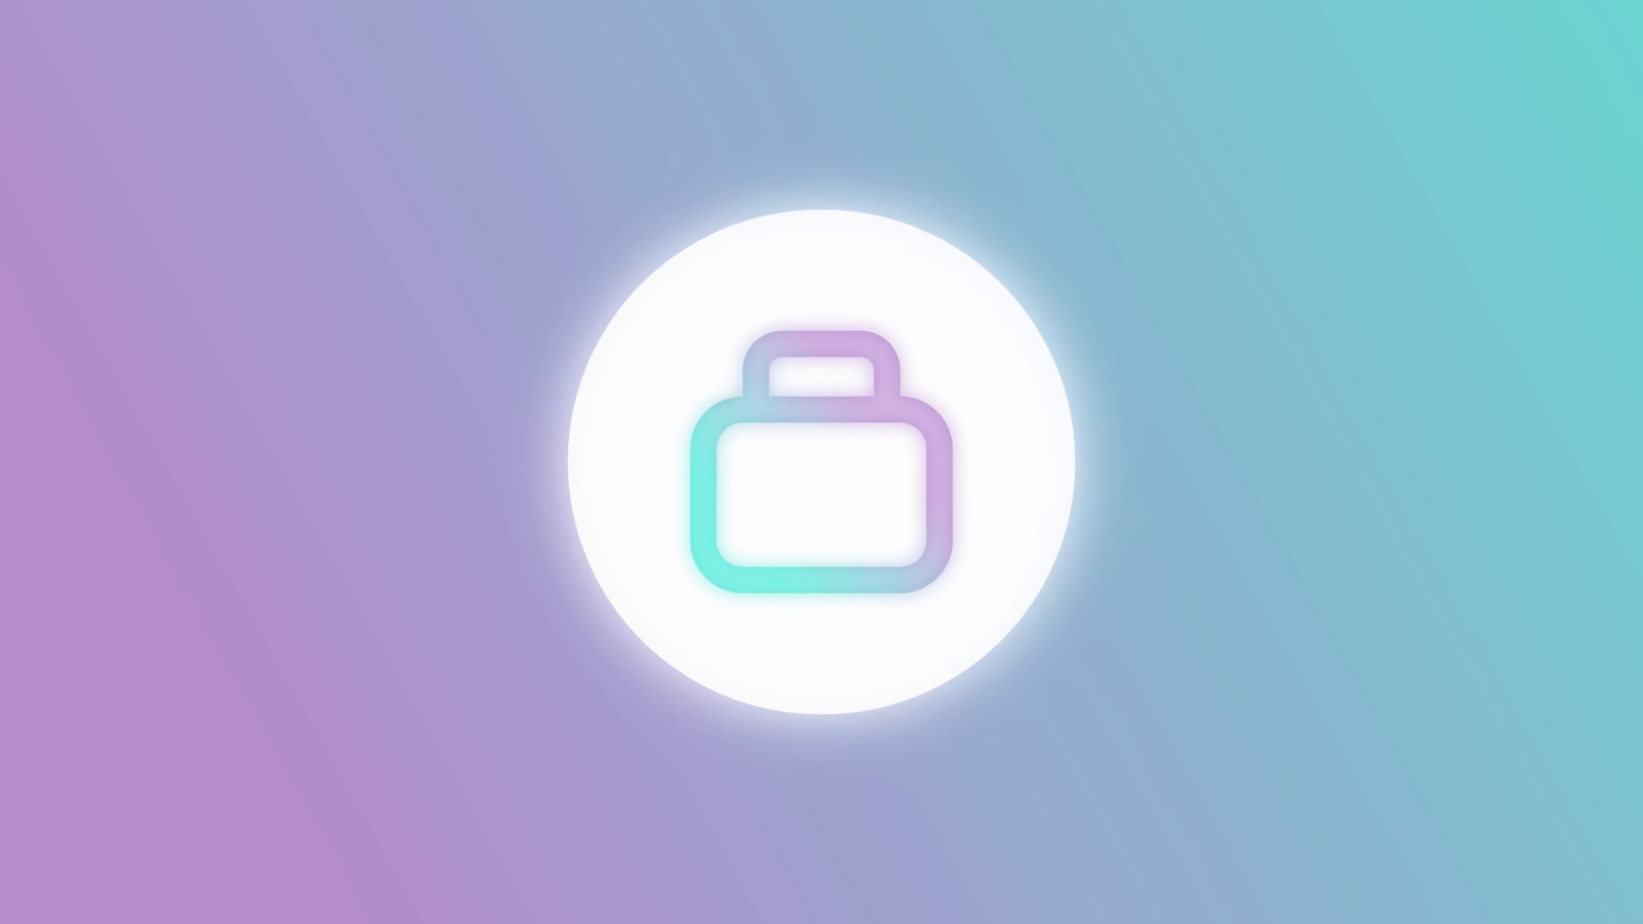